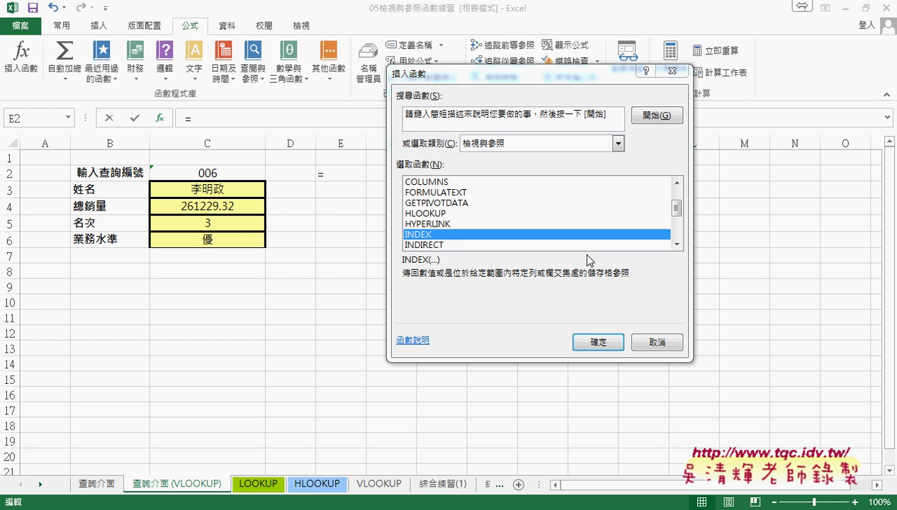
# Switch between the INDEX and MATCH descriptions in the Lookup & Reference function list.
pyautogui.click(677, 243)
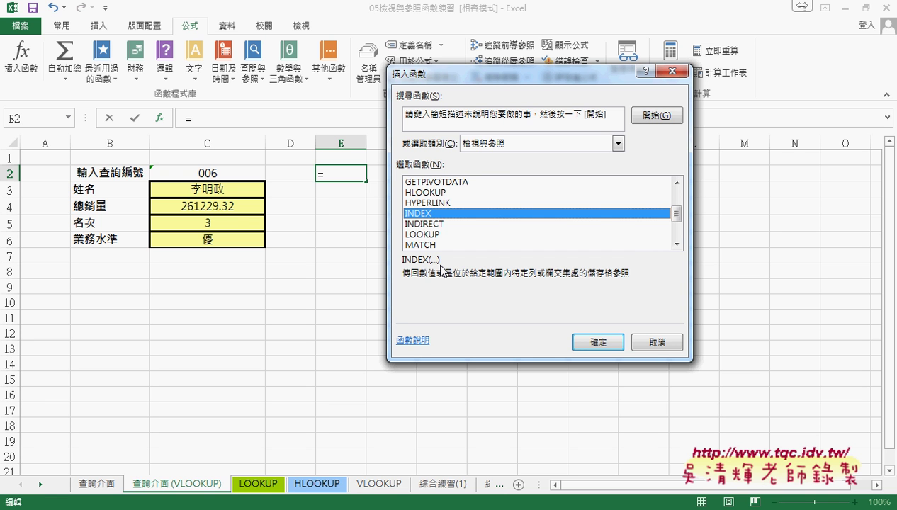
pyautogui.click(423, 246)
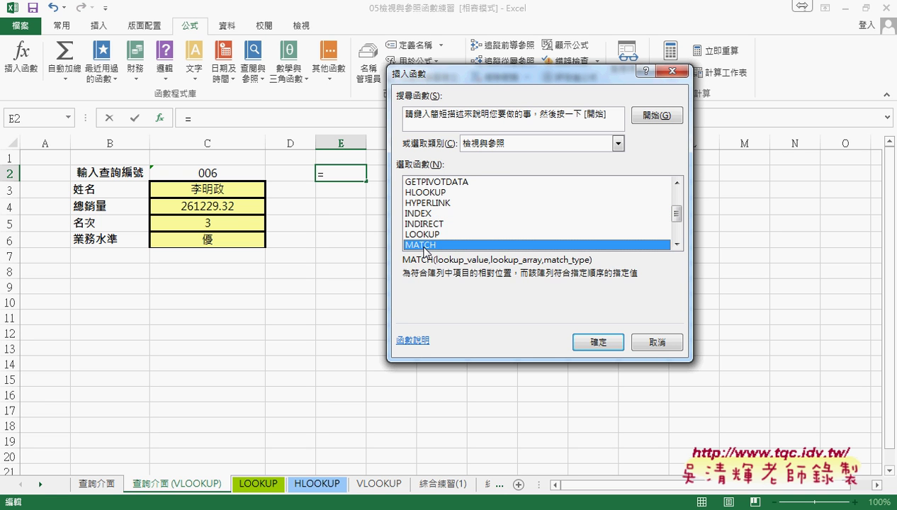
pyautogui.click(427, 215)
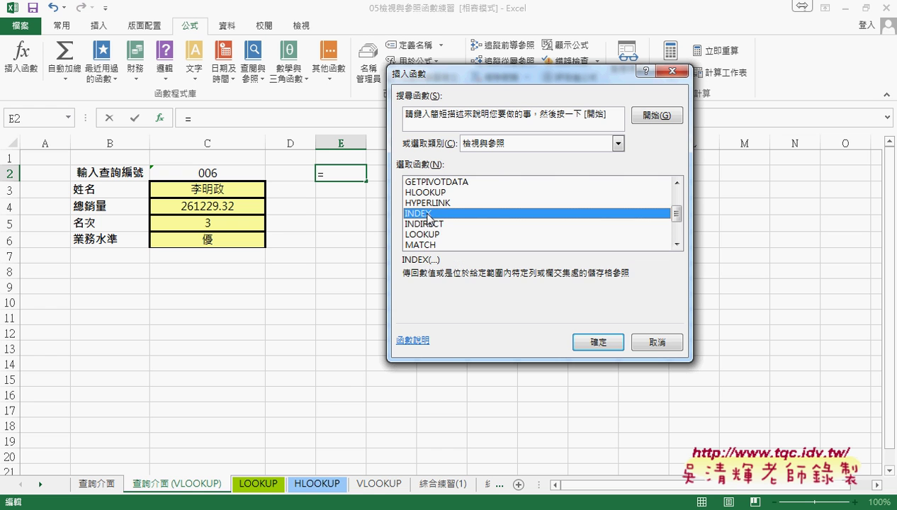
pyautogui.click(430, 247)
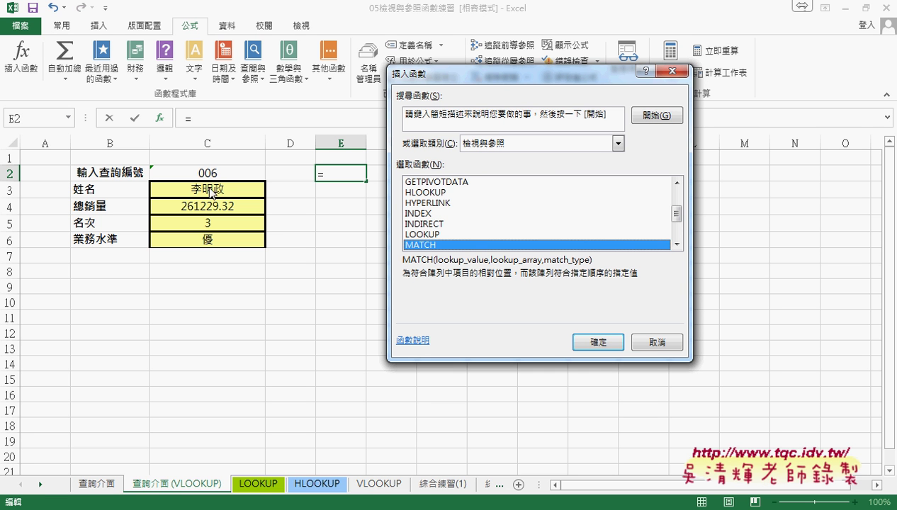
pyautogui.click(421, 214)
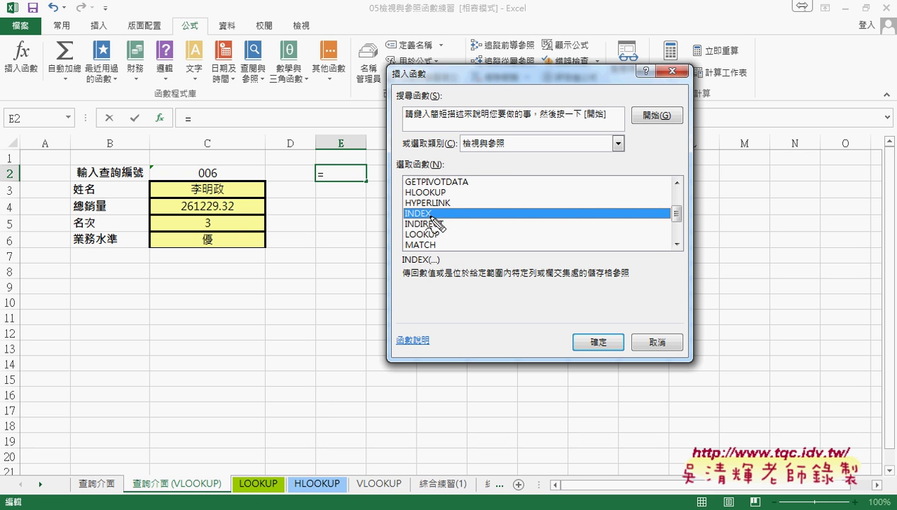
# Mark INDEX and MATCH in the list, then show the INDIRECT function's description.
pyautogui.moveTo(429, 213); pyautogui.dragTo(425, 211)
pyautogui.moveTo(431, 251)
pyautogui.mouseDown()
pyautogui.moveTo(406, 249)
pyautogui.moveTo(434, 248)
pyautogui.mouseUp()
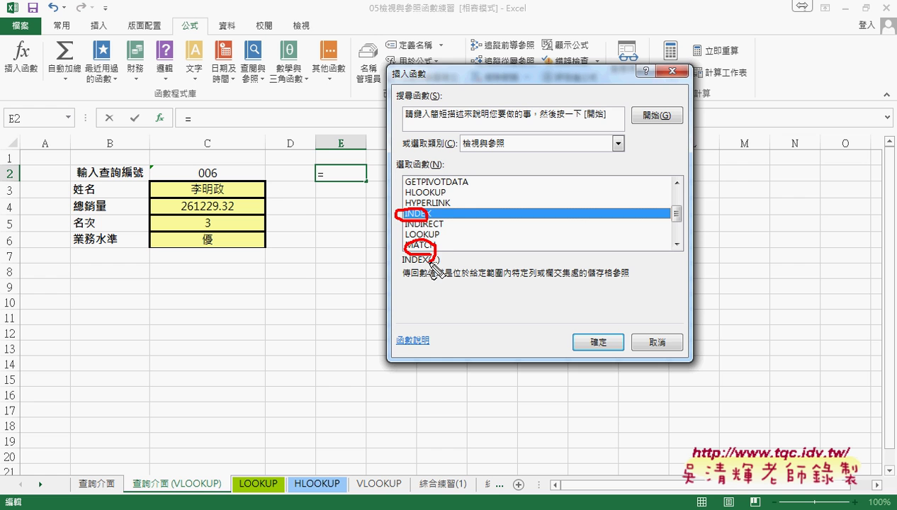
pyautogui.press('Escape')
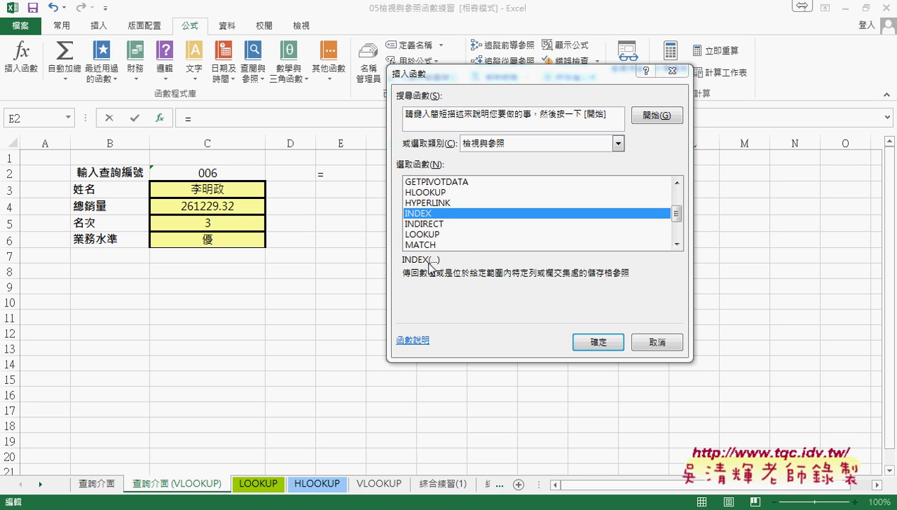
pyautogui.click(430, 225)
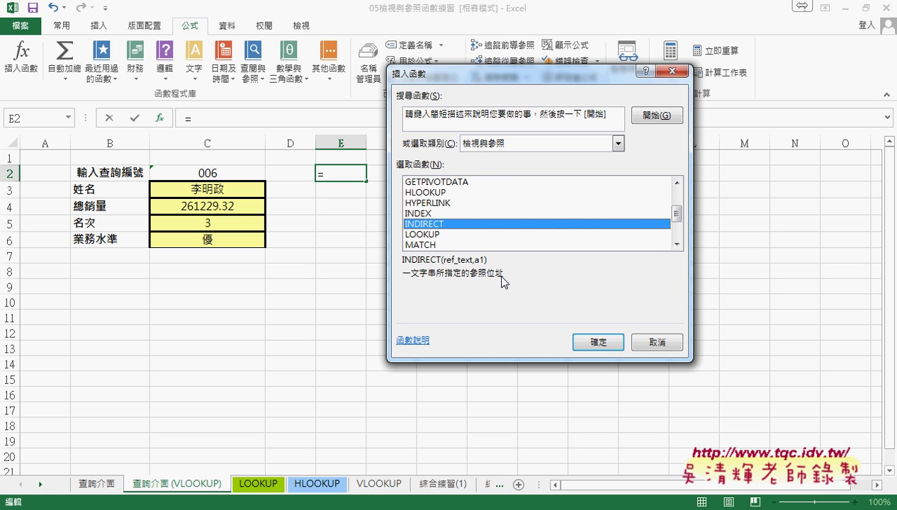
pyautogui.moveTo(498, 290); pyautogui.dragTo(505, 285)
pyautogui.moveTo(405, 222); pyautogui.dragTo(423, 219)
pyautogui.moveTo(434, 234); pyautogui.dragTo(429, 224)
pyautogui.moveTo(226, 192)
pyautogui.mouseDown()
pyautogui.moveTo(193, 188)
pyautogui.moveTo(223, 187)
pyautogui.mouseUp()
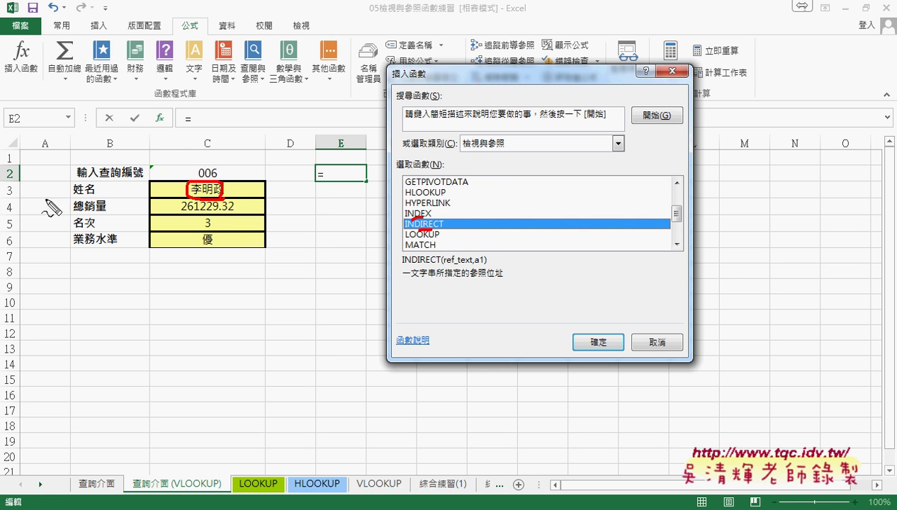
pyautogui.moveTo(8, 200)
pyautogui.mouseDown()
pyautogui.moveTo(8, 185)
pyautogui.moveTo(13, 205)
pyautogui.mouseUp()
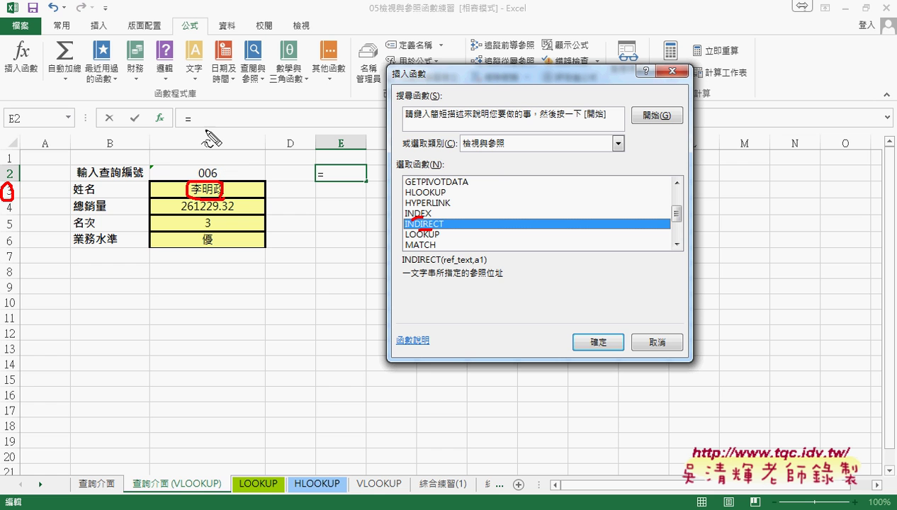
pyautogui.moveTo(204, 129); pyautogui.dragTo(206, 140)
pyautogui.moveTo(148, 148); pyautogui.dragTo(150, 155)
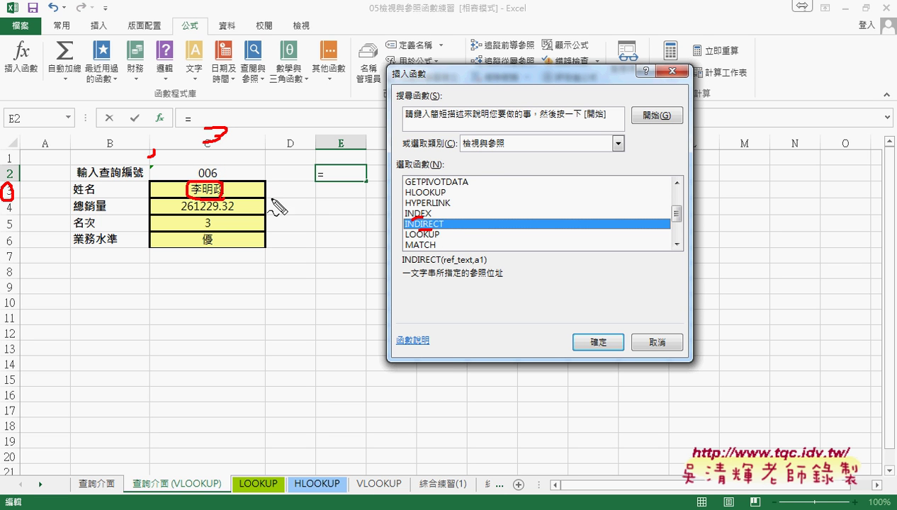
pyautogui.moveTo(303, 209); pyautogui.dragTo(306, 223)
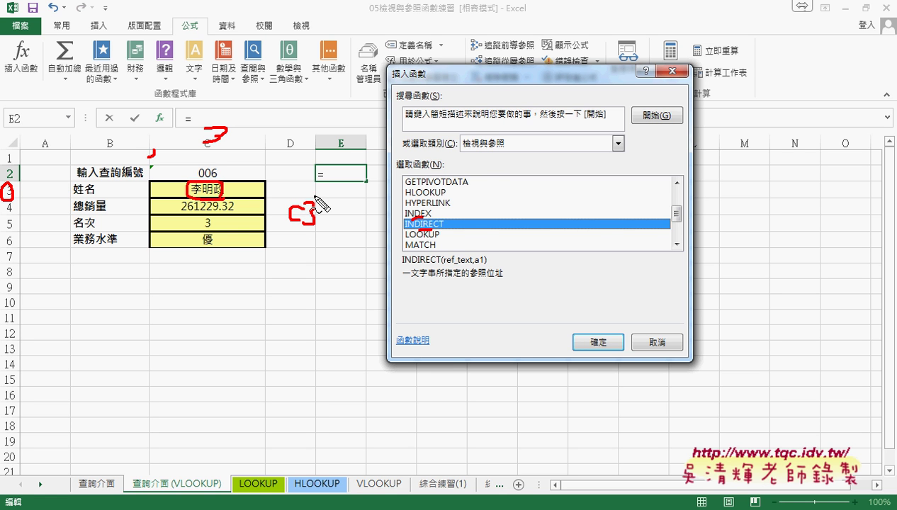
pyautogui.moveTo(318, 193)
pyautogui.mouseDown()
pyautogui.moveTo(317, 204)
pyautogui.moveTo(288, 205)
pyautogui.mouseUp()
pyautogui.moveTo(289, 231)
pyautogui.mouseDown()
pyautogui.moveTo(395, 228)
pyautogui.moveTo(388, 233)
pyautogui.mouseUp()
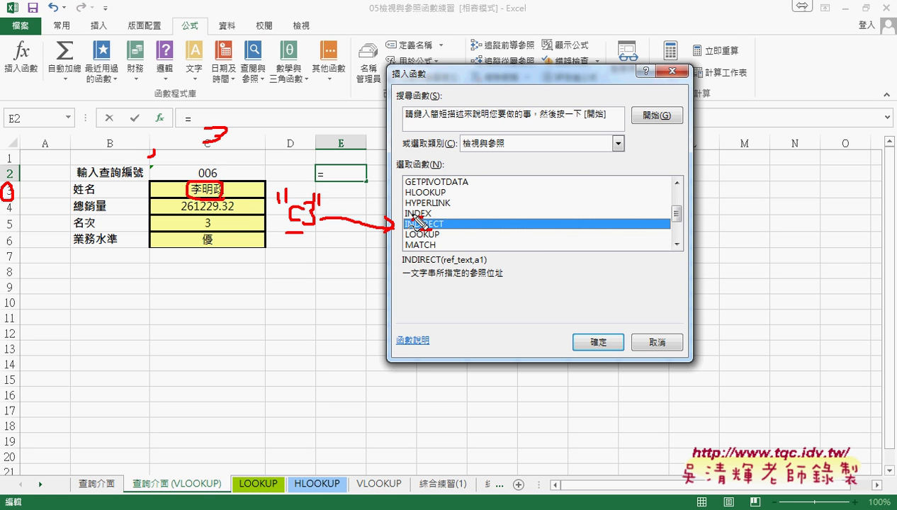
pyautogui.moveTo(413, 278); pyautogui.dragTo(426, 279)
pyautogui.press('Escape')
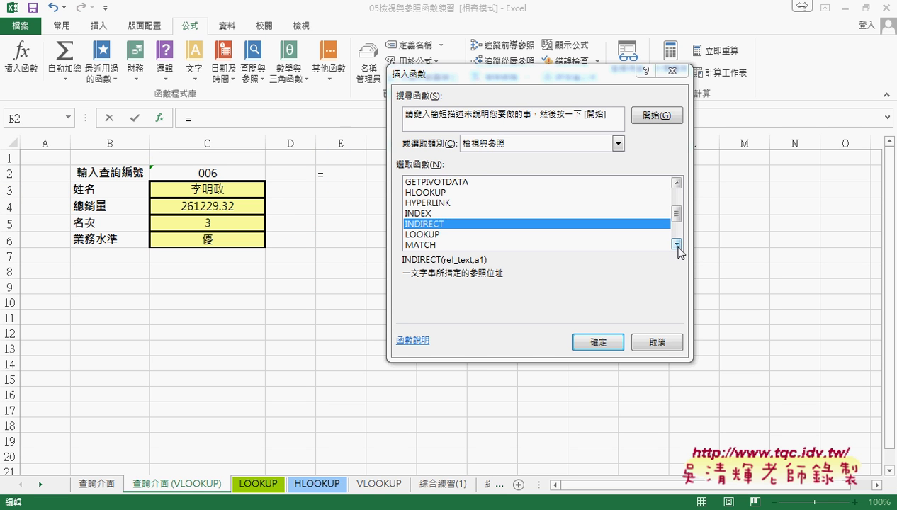
# View OFFSET's description, cancel Insert Function, and go to the LOOKUP sheet.
pyautogui.click(677, 244)
pyautogui.click(677, 245)
pyautogui.click(677, 244)
pyautogui.click(677, 245)
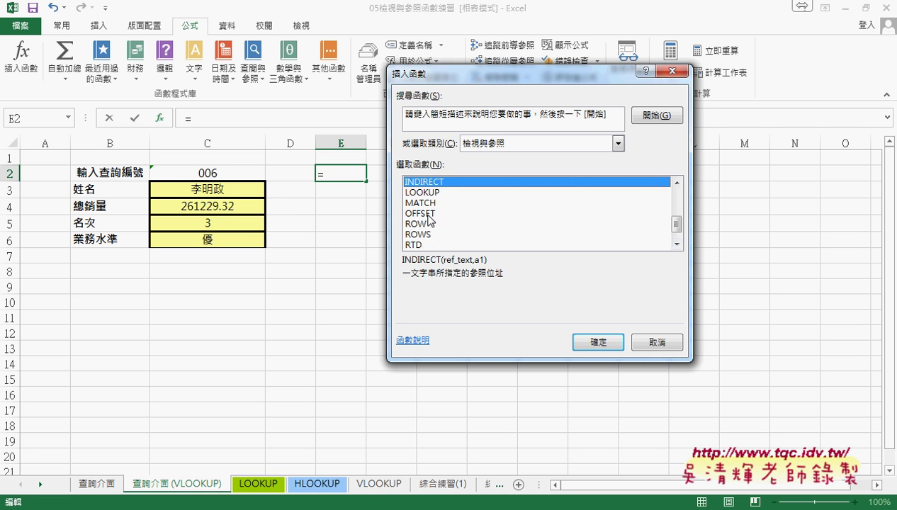
pyautogui.click(429, 214)
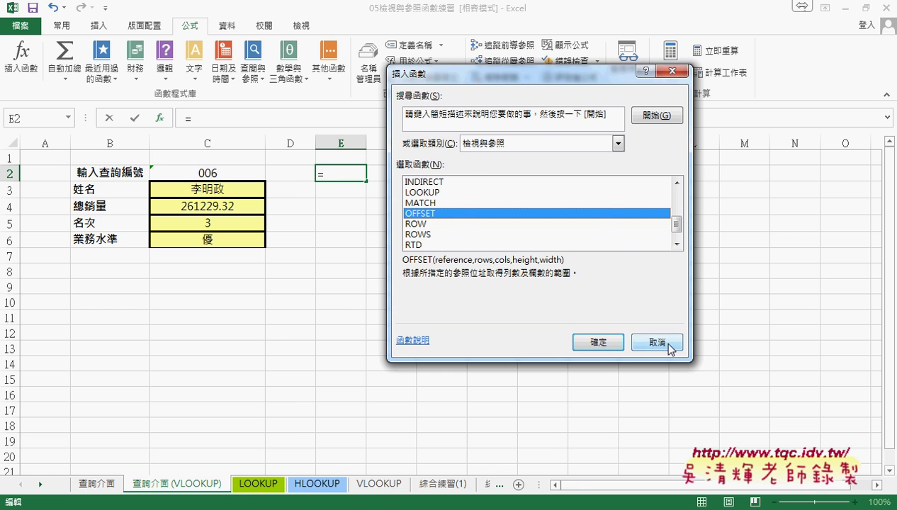
pyautogui.click(668, 344)
pyautogui.click(258, 484)
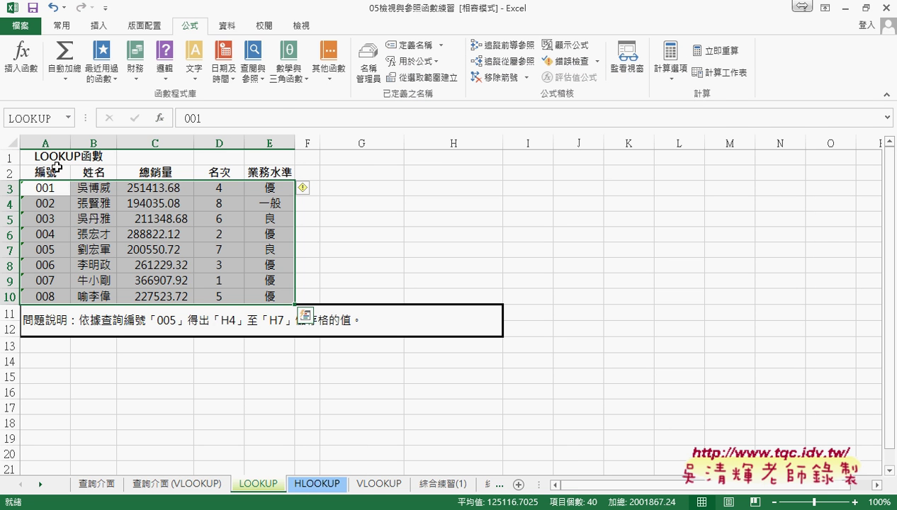
pyautogui.click(47, 172)
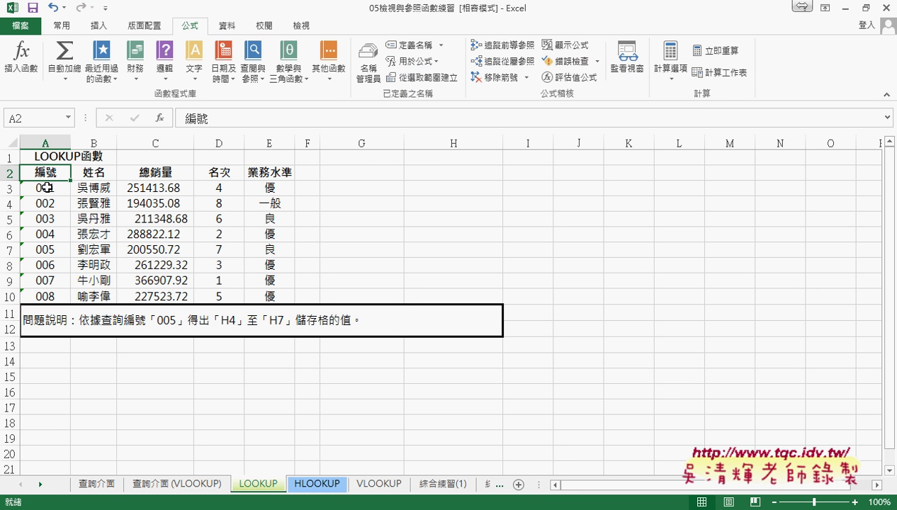
pyautogui.click(46, 188)
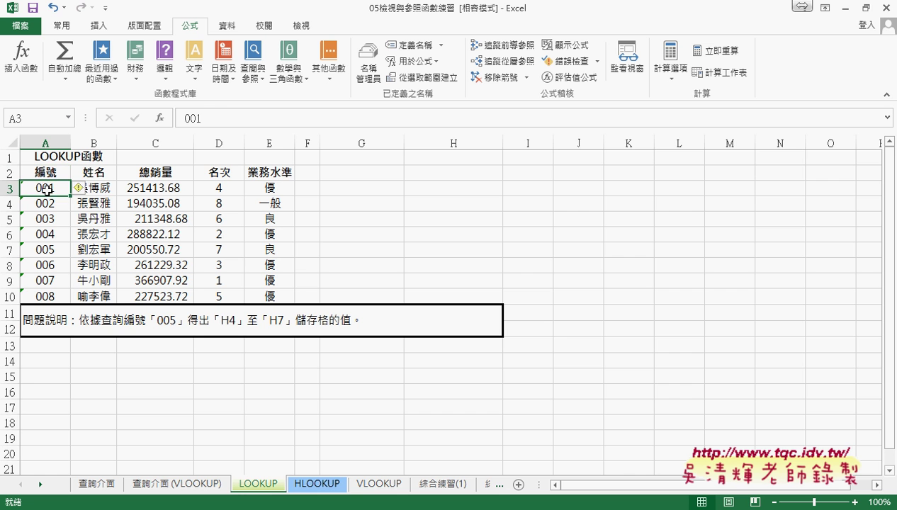
pyautogui.click(91, 190)
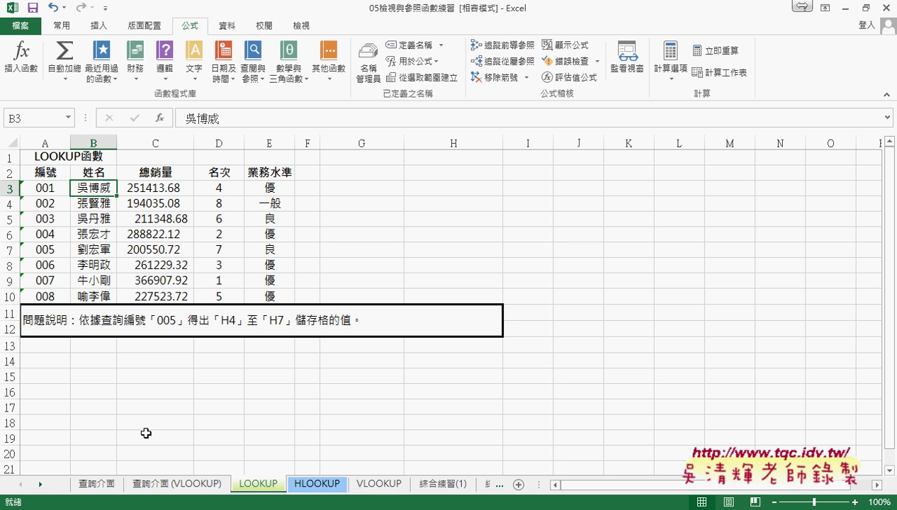
# Copy the 查詢介面 (VLOOKUP) sheet and rename the copy 查詢介面 (INDEX).
pyautogui.click(178, 489)
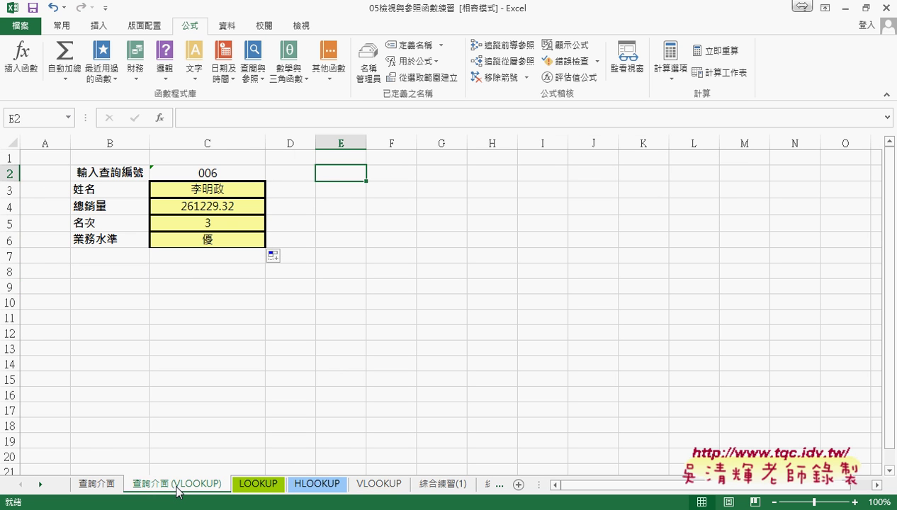
pyautogui.moveTo(177, 489)
pyautogui.mouseDown()
pyautogui.moveTo(342, 483)
pyautogui.moveTo(396, 459)
pyautogui.mouseUp()
pyautogui.doubleClick(304, 487)
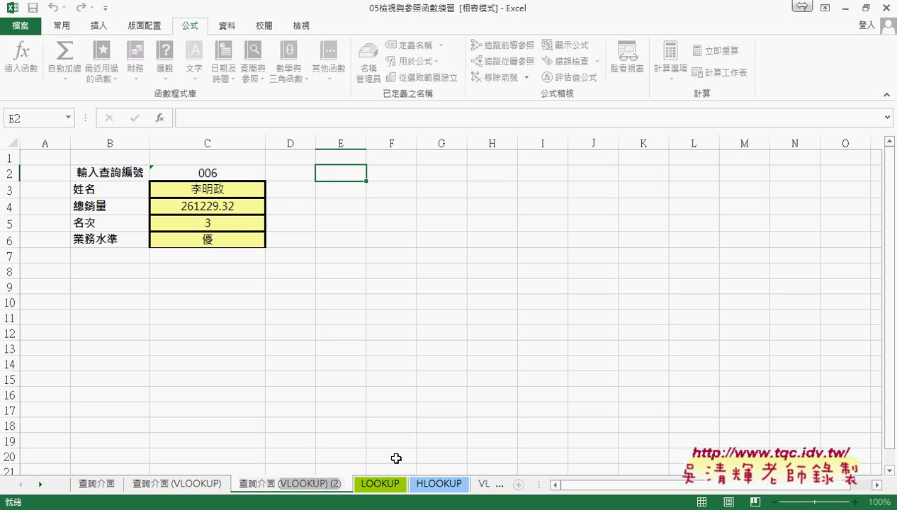
pyautogui.write('INDEX)')
pyautogui.press('Return')
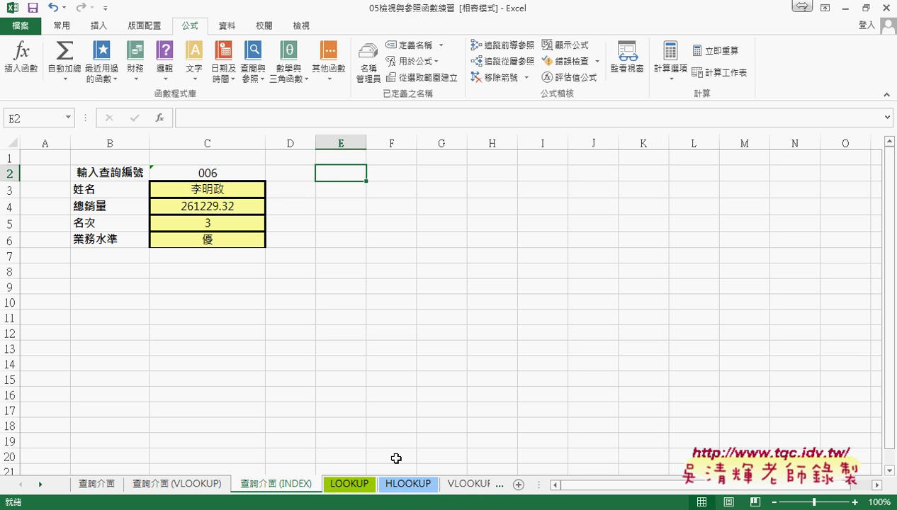
# Copy the INDEX query sheet and rename the copy 查詢介面 (INIRECT).
pyautogui.moveTo(310, 485); pyautogui.dragTo(413, 485)
pyautogui.doubleClick(379, 487)
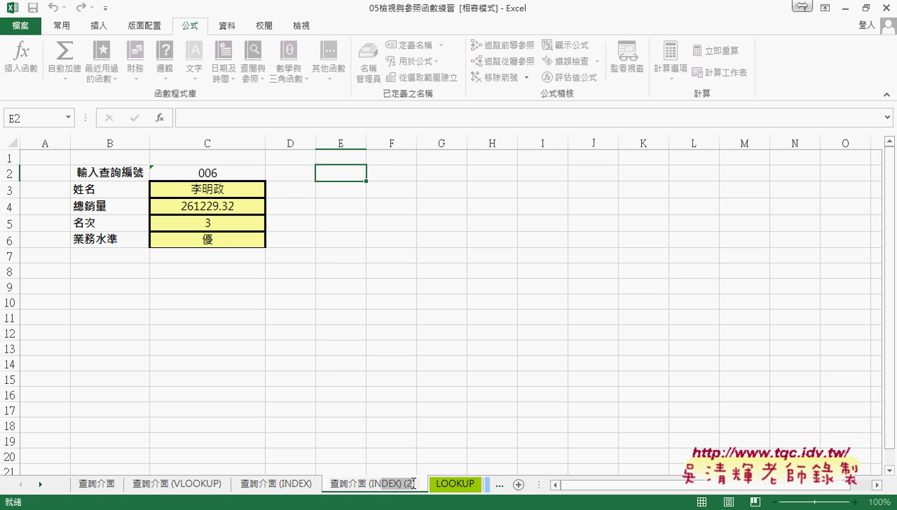
pyautogui.write('IRECT')
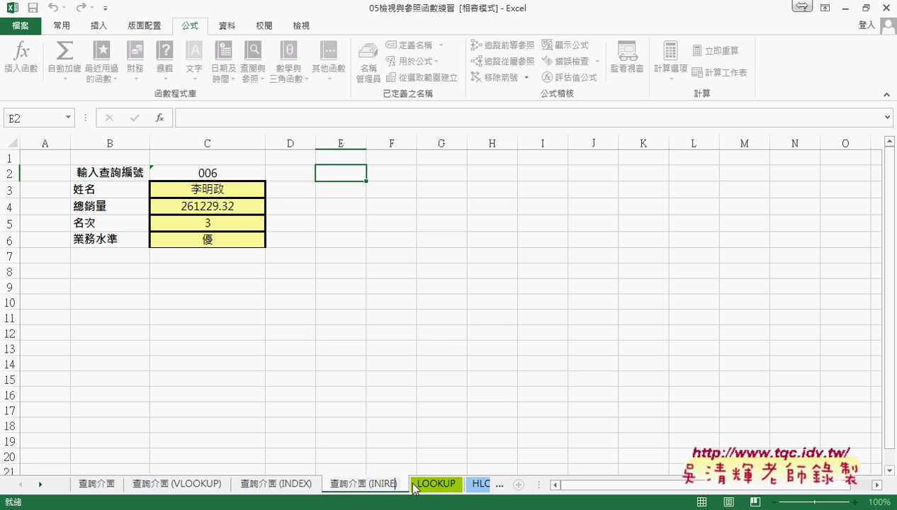
pyautogui.press('Return')
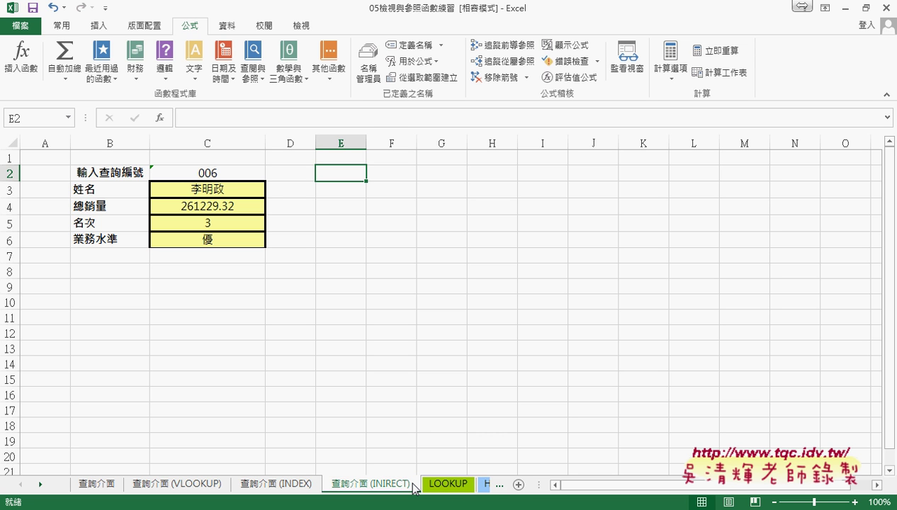
# Copy the INIRECT sheet and rename the copy 查詢介面 (OFFSET).
pyautogui.moveTo(413, 488); pyautogui.dragTo(462, 484)
pyautogui.doubleClick(464, 487)
pyautogui.write('LOOKUP')
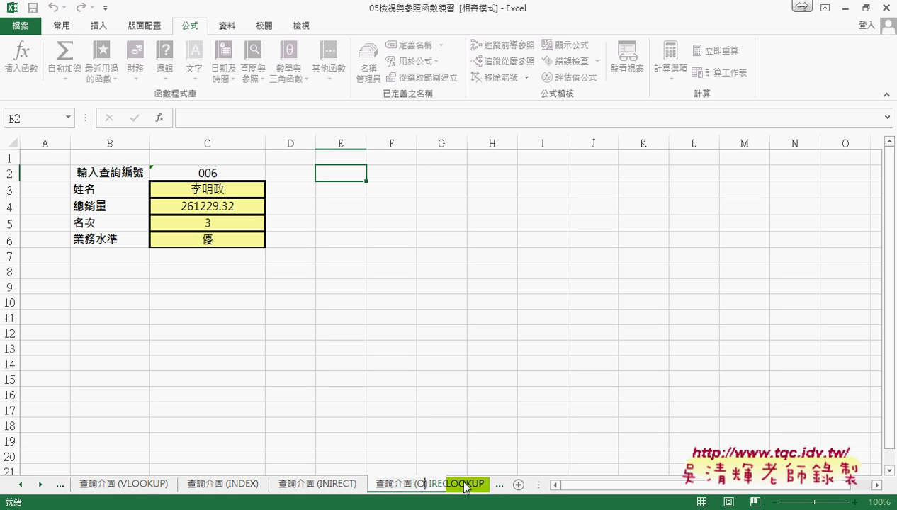
pyautogui.write('FFS')
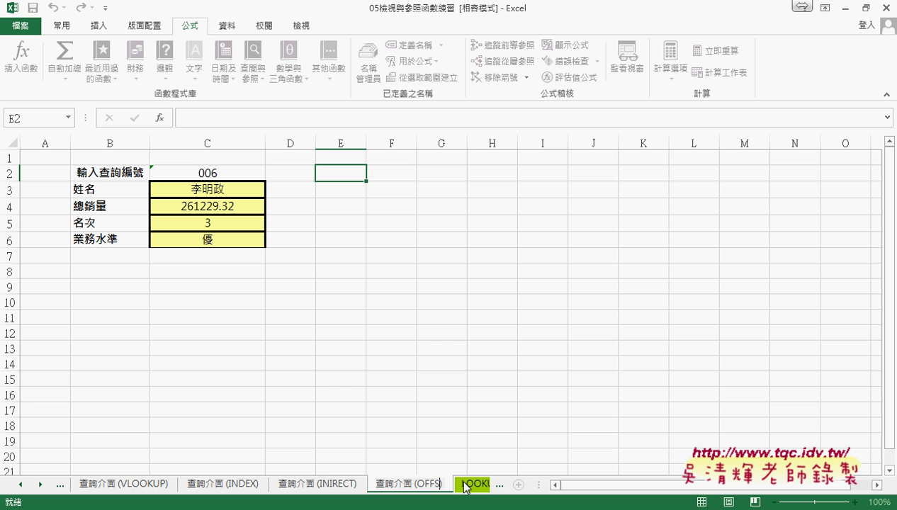
pyautogui.write('ET')
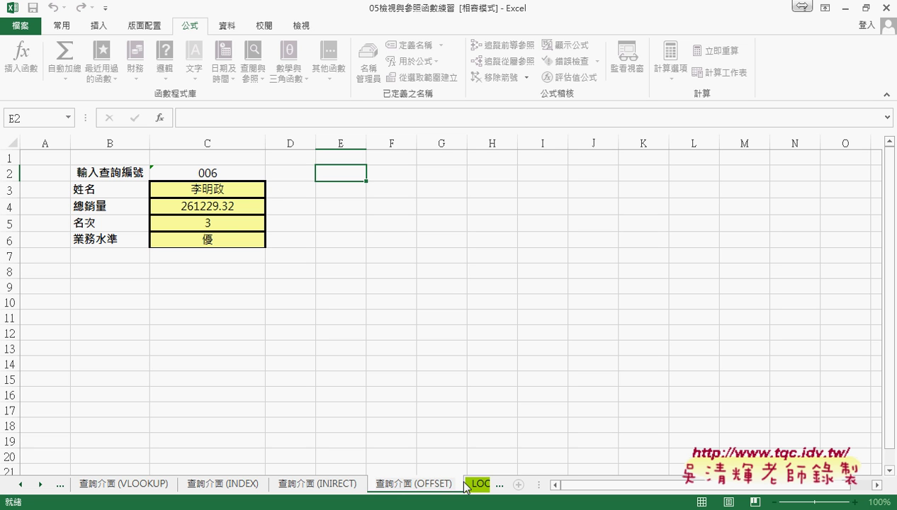
pyautogui.press('Return')
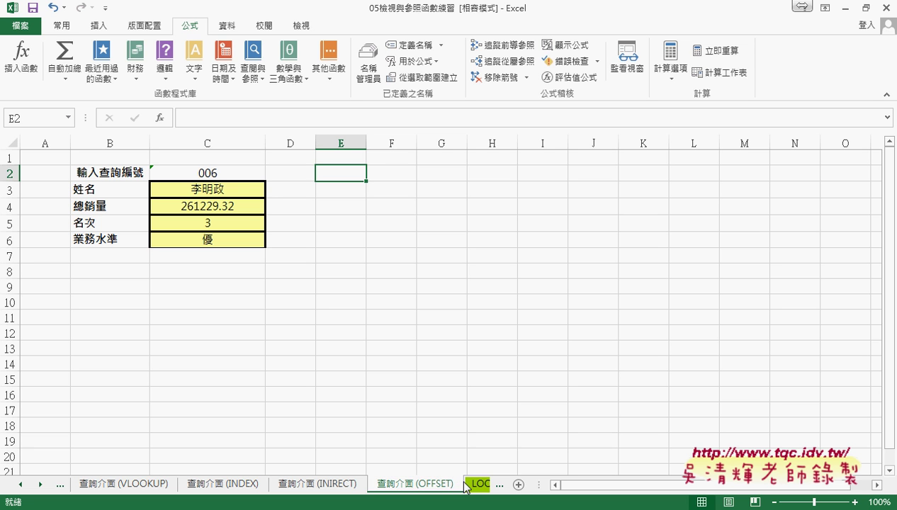
# Delete the name, sales, rank and rating results in C3:C6 on the INDEX, INIRECT and OFFSET sheets.
pyautogui.click(228, 484)
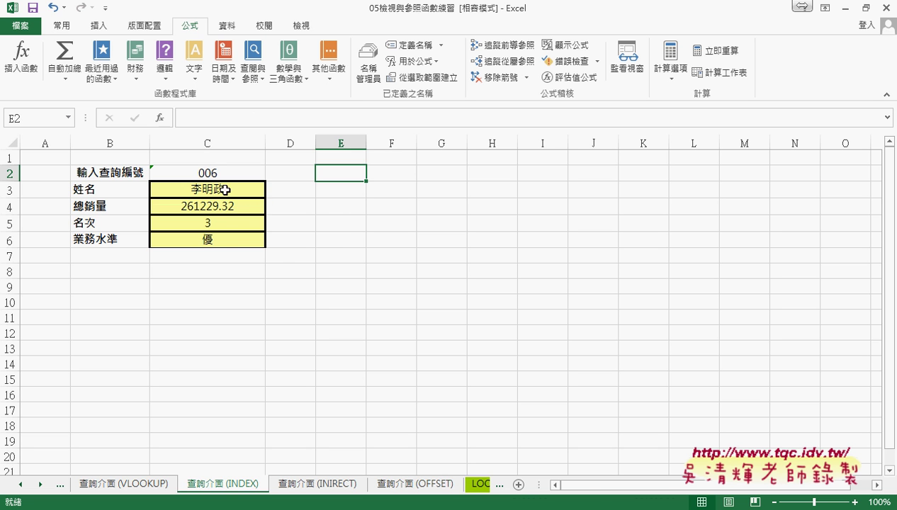
pyautogui.moveTo(225, 190); pyautogui.dragTo(222, 239)
pyautogui.press('Delete')
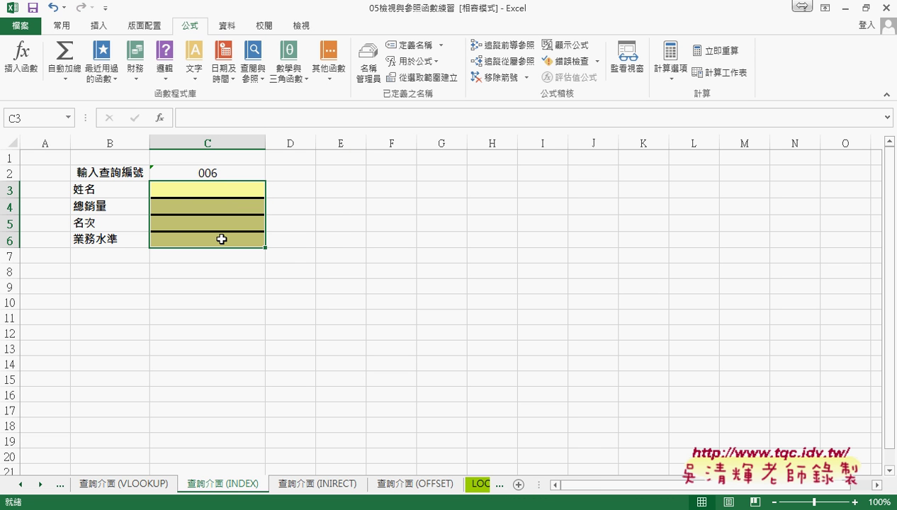
pyautogui.click(304, 484)
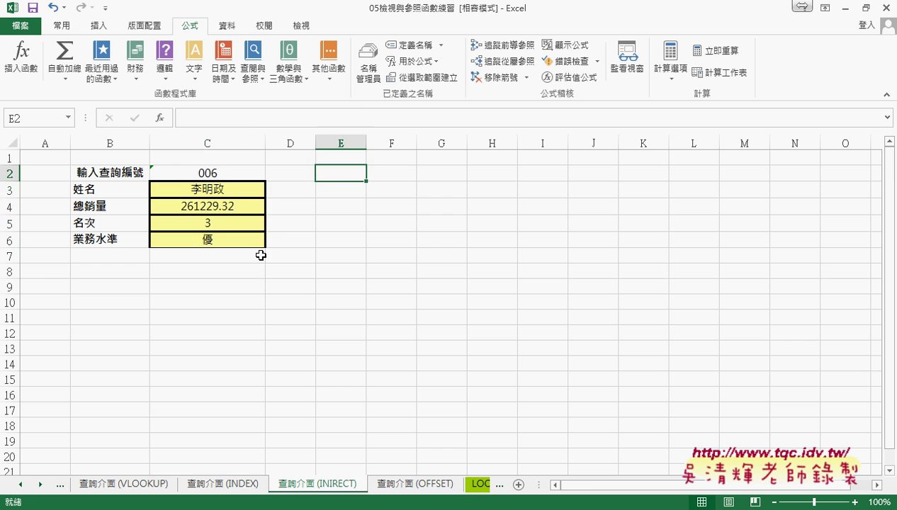
pyautogui.click(226, 193)
pyautogui.moveTo(225, 205); pyautogui.dragTo(226, 244)
pyautogui.press('Delete')
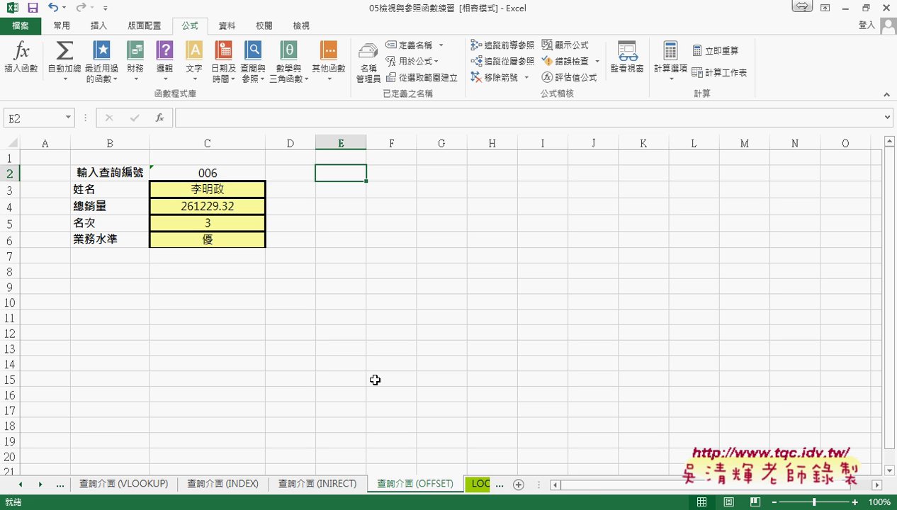
pyautogui.moveTo(232, 190); pyautogui.dragTo(226, 241)
pyautogui.press('Delete')
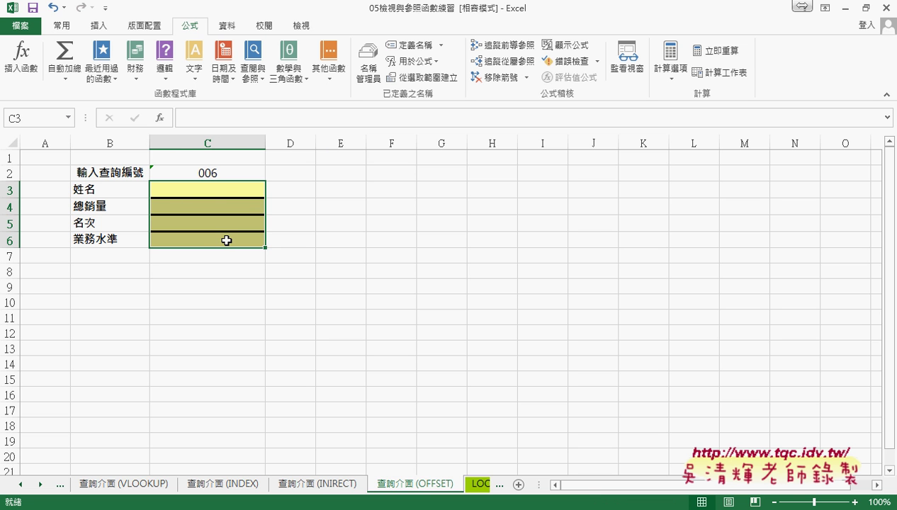
pyautogui.click(21, 484)
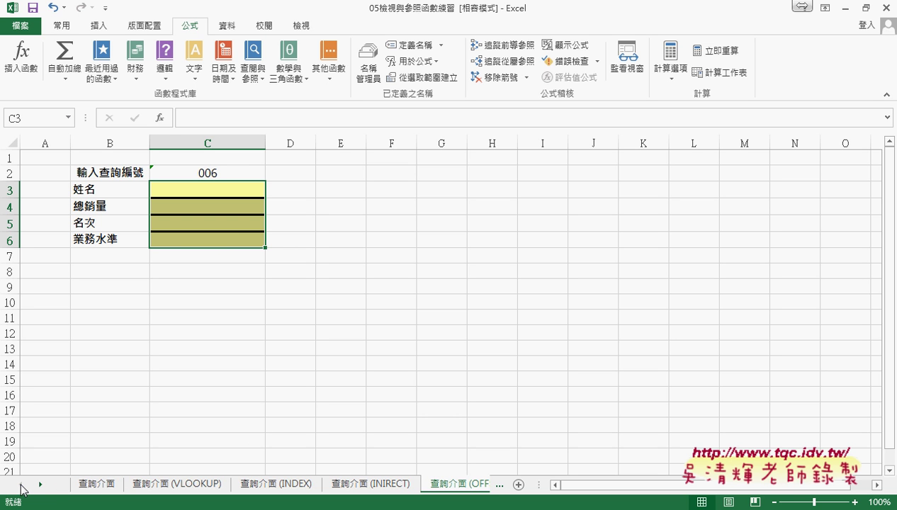
# Select cell C3 on the 查詢介面 (INDEX) sheet after checking the browser notes.
pyautogui.click(100, 487)
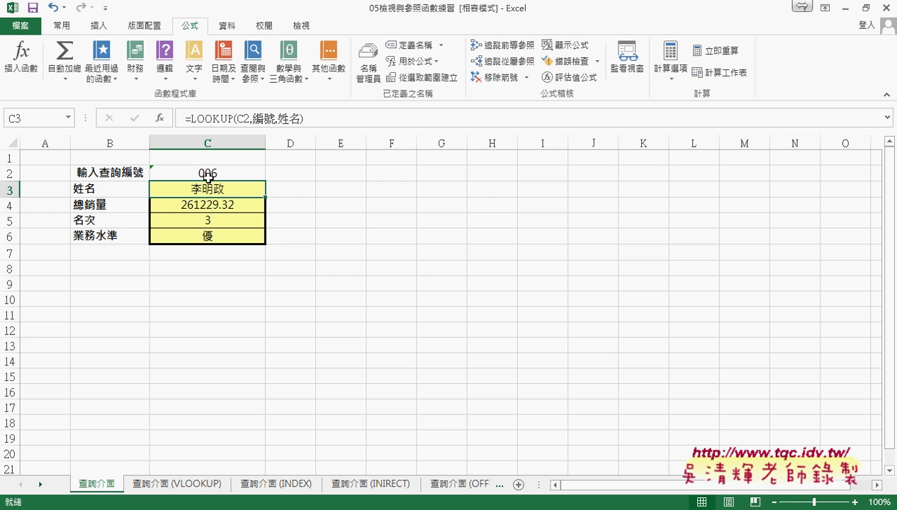
pyautogui.click(177, 485)
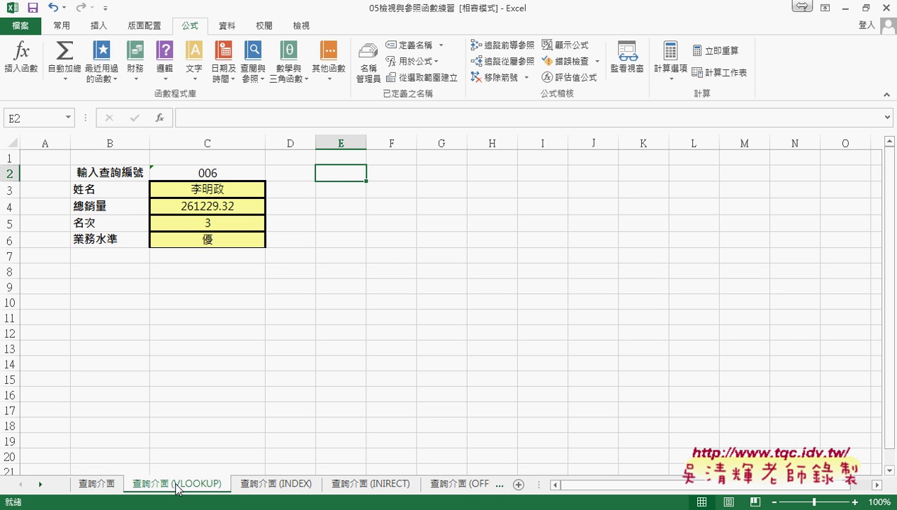
pyautogui.click(290, 486)
pyautogui.click(219, 186)
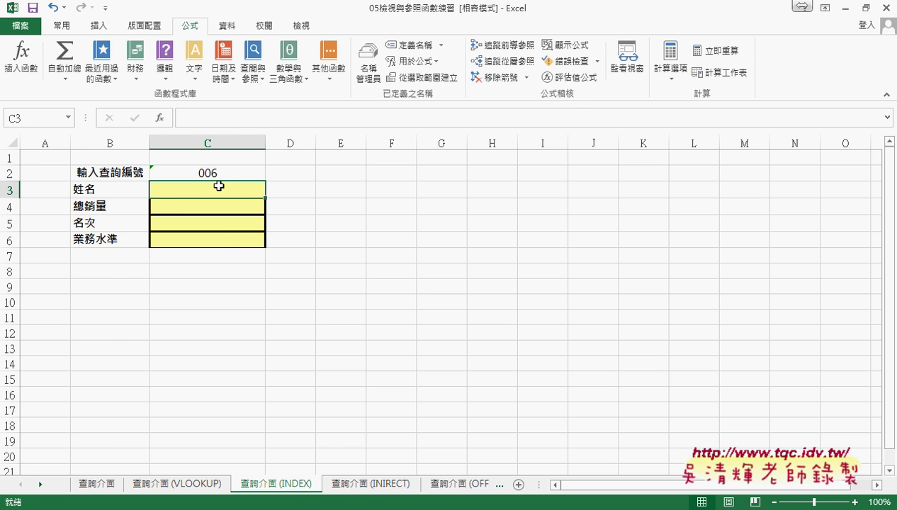
pyautogui.hotkey('alt', 'Tab')
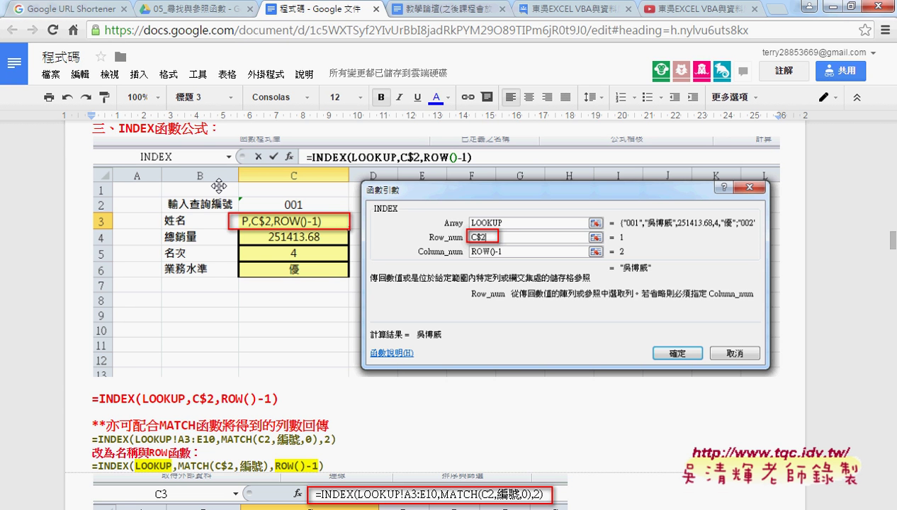
pyautogui.click(833, 8)
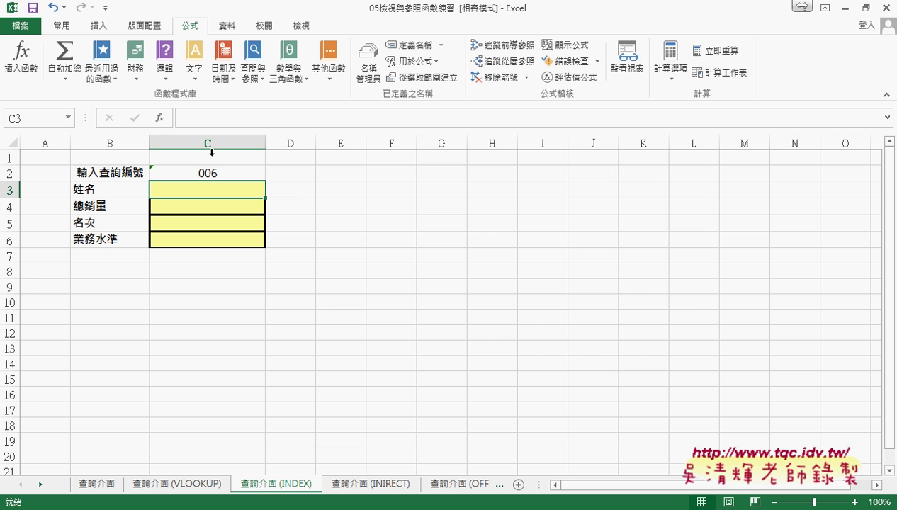
# Insert INDEX into C3 using its array,row_num,column_num argument form.
pyautogui.click(160, 118)
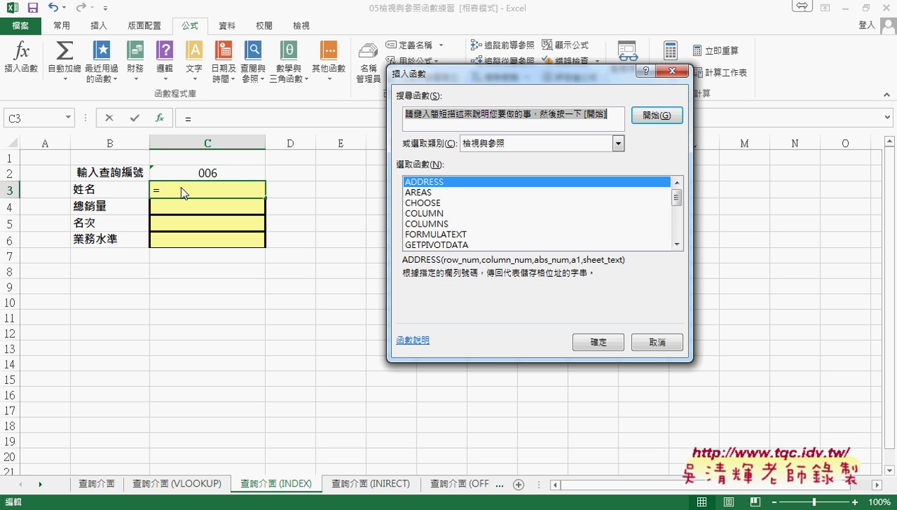
pyautogui.scroll(-1, 677, 212)
pyautogui.moveTo(679, 213); pyautogui.dragTo(680, 216)
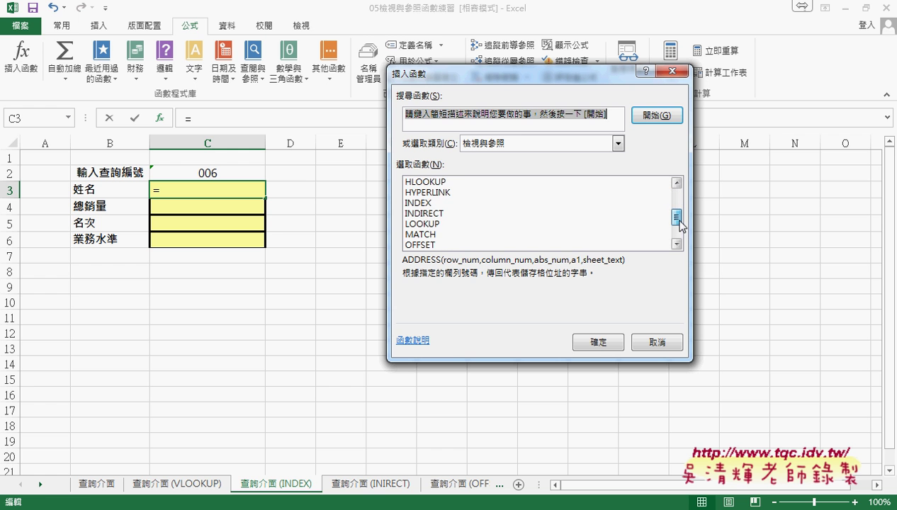
pyautogui.click(457, 204)
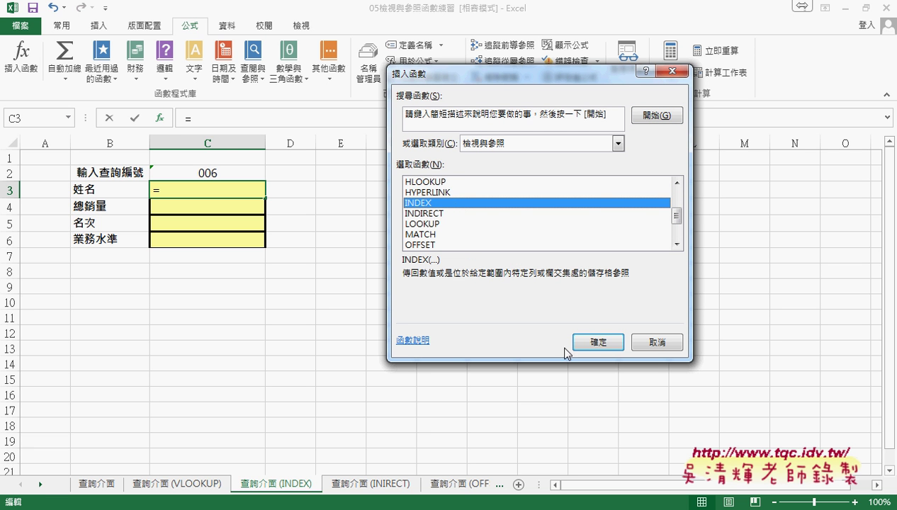
pyautogui.click(598, 342)
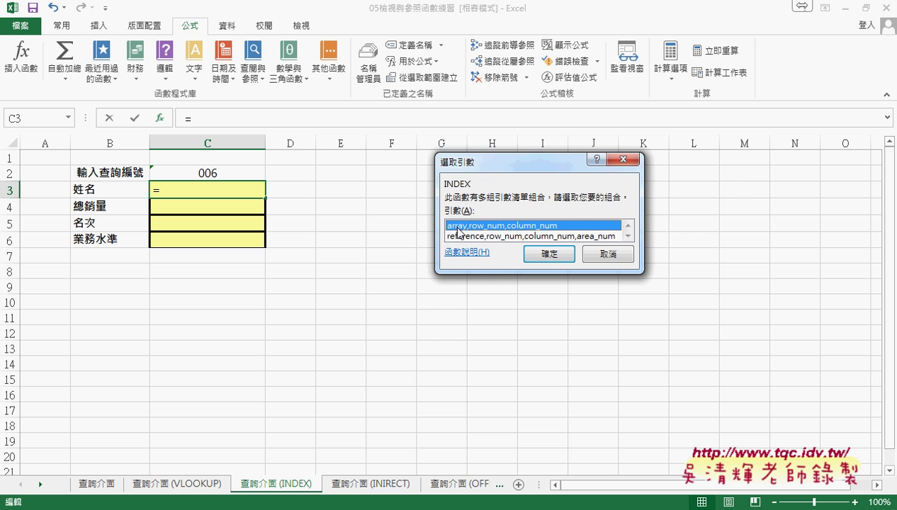
pyautogui.click(549, 255)
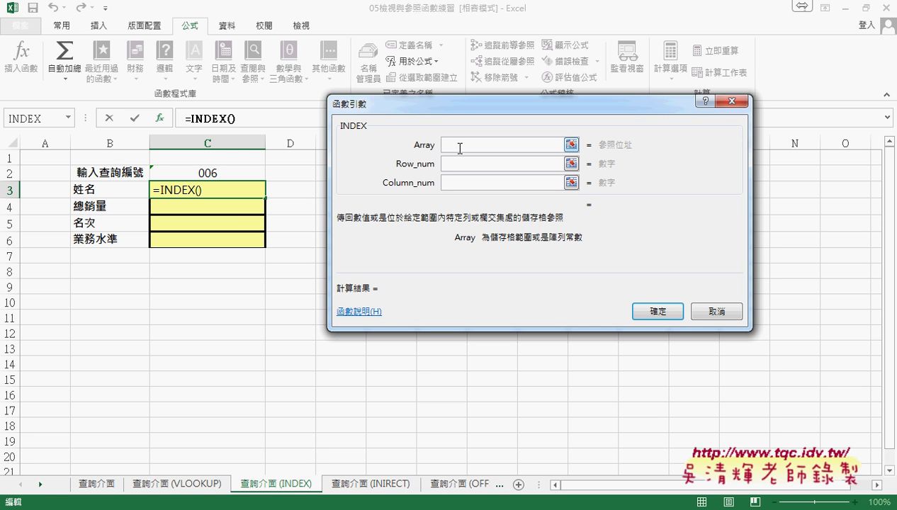
# Paste the named range LOOKUP into INDEX's Array argument via F3.
pyautogui.press('F3')
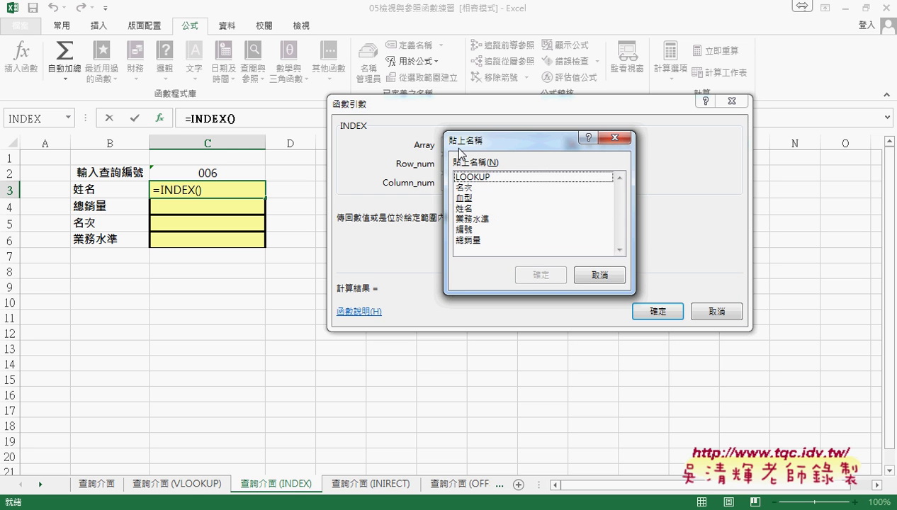
pyautogui.click(475, 177)
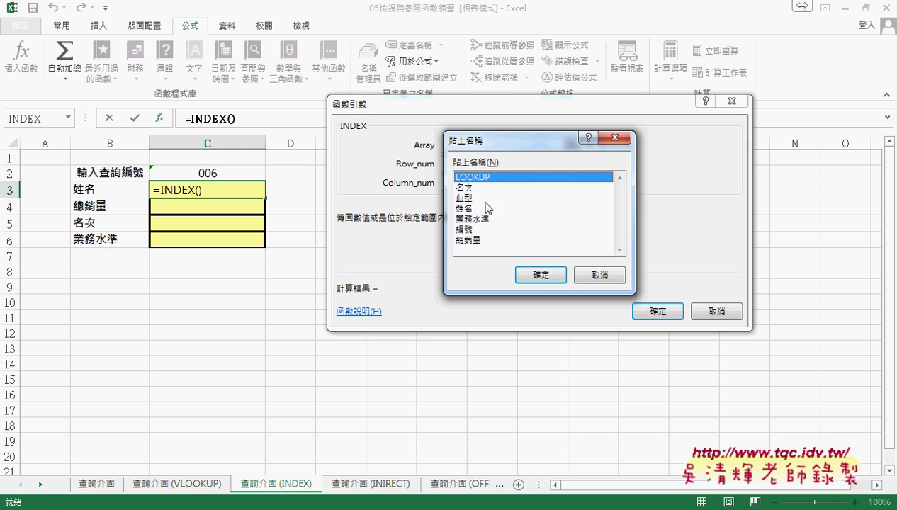
pyautogui.click(536, 275)
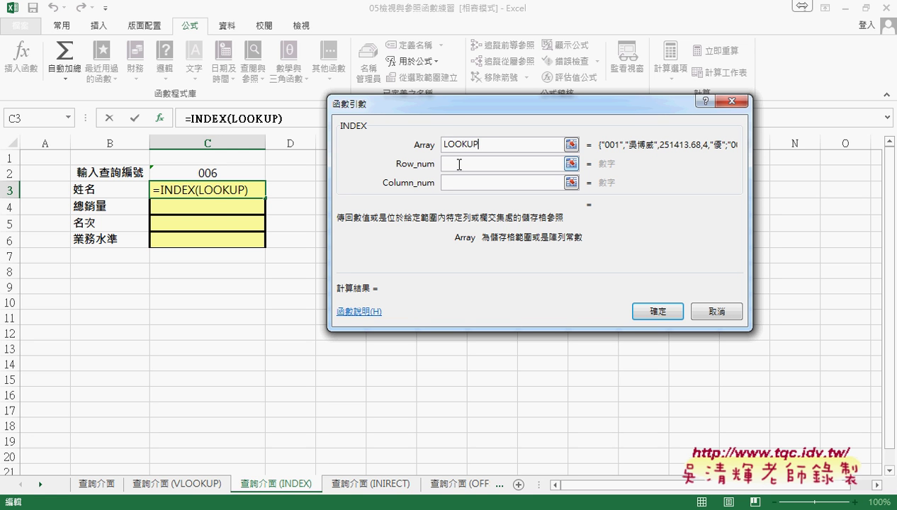
pyautogui.click(459, 164)
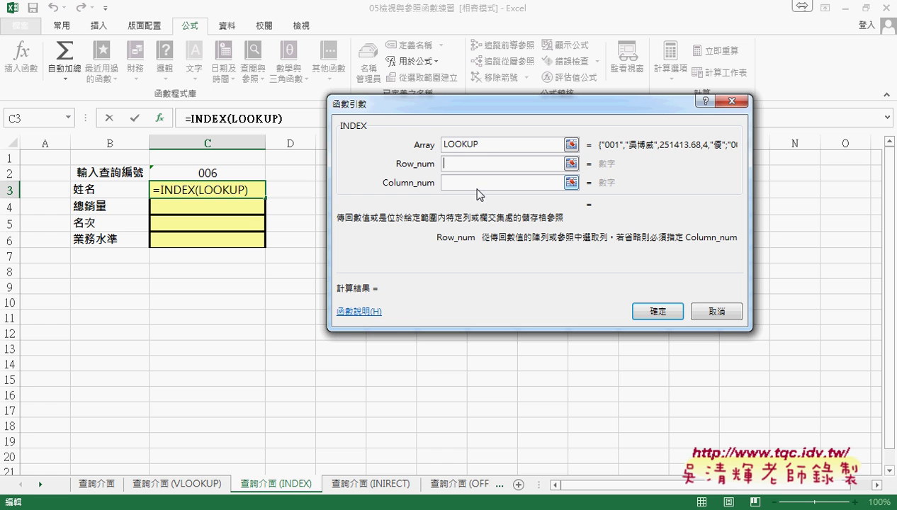
pyautogui.click(485, 145)
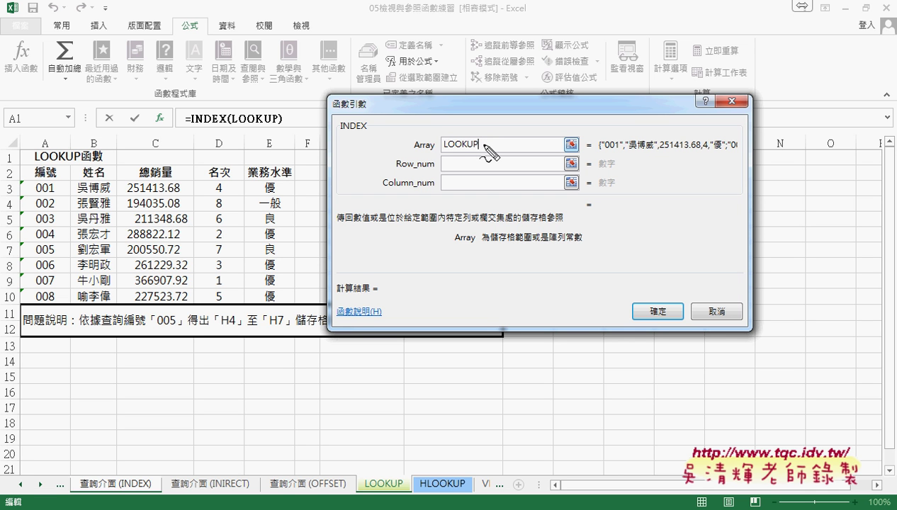
pyautogui.moveTo(15, 183); pyautogui.dragTo(17, 295)
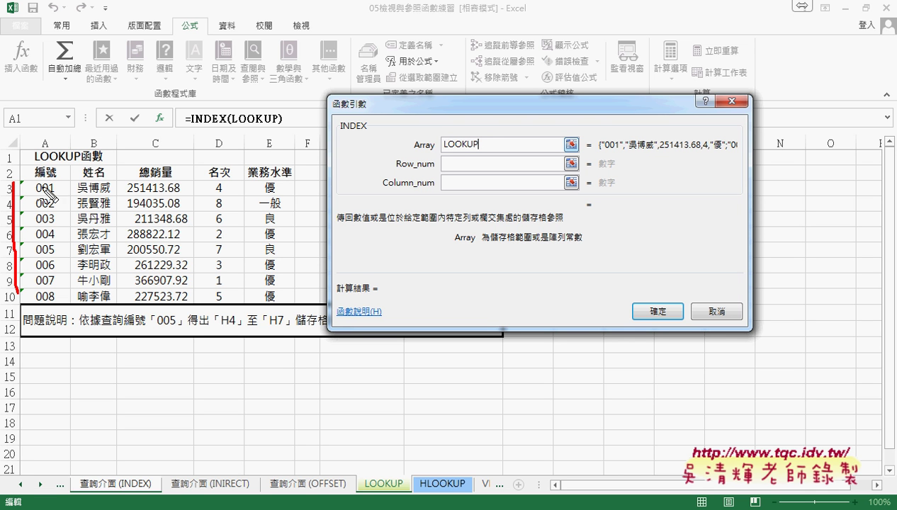
pyautogui.moveTo(40, 181); pyautogui.dragTo(290, 303)
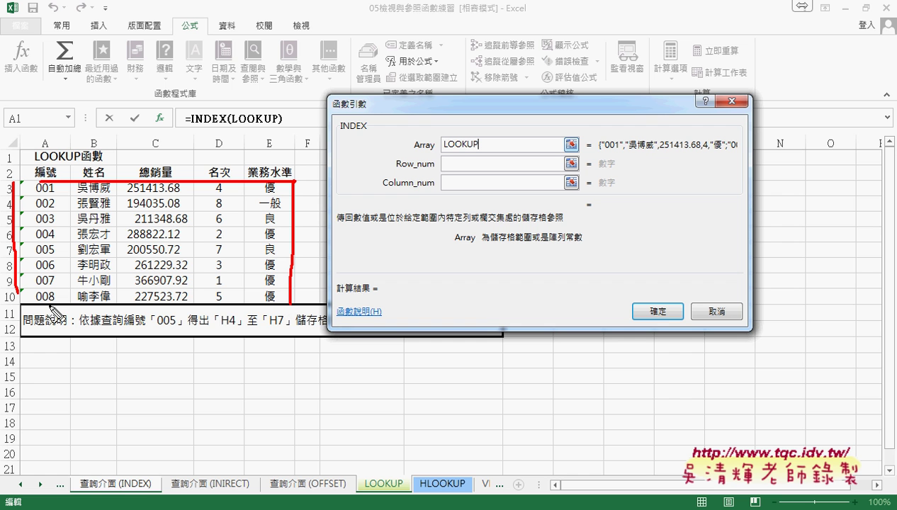
pyautogui.moveTo(34, 307); pyautogui.dragTo(282, 305)
pyautogui.moveTo(345, 132); pyautogui.dragTo(368, 128)
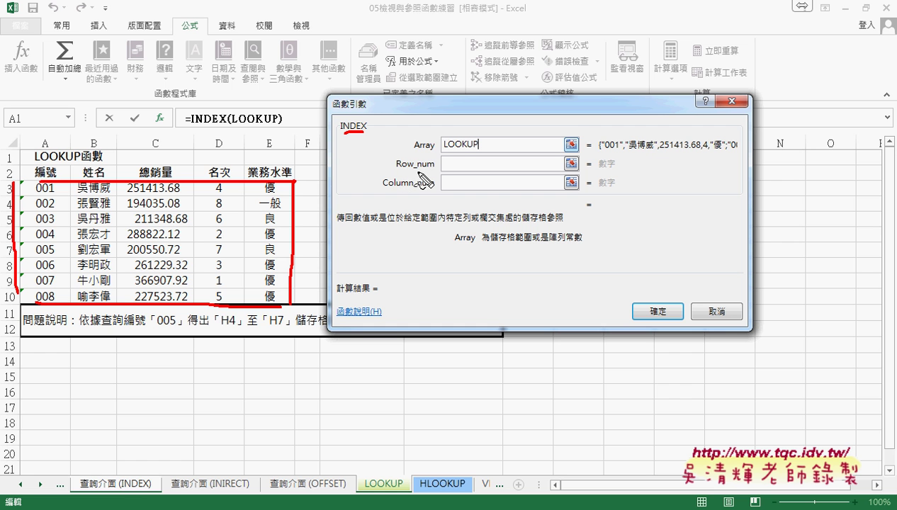
pyautogui.moveTo(397, 170)
pyautogui.mouseDown()
pyautogui.moveTo(413, 169)
pyautogui.moveTo(403, 189)
pyautogui.mouseUp()
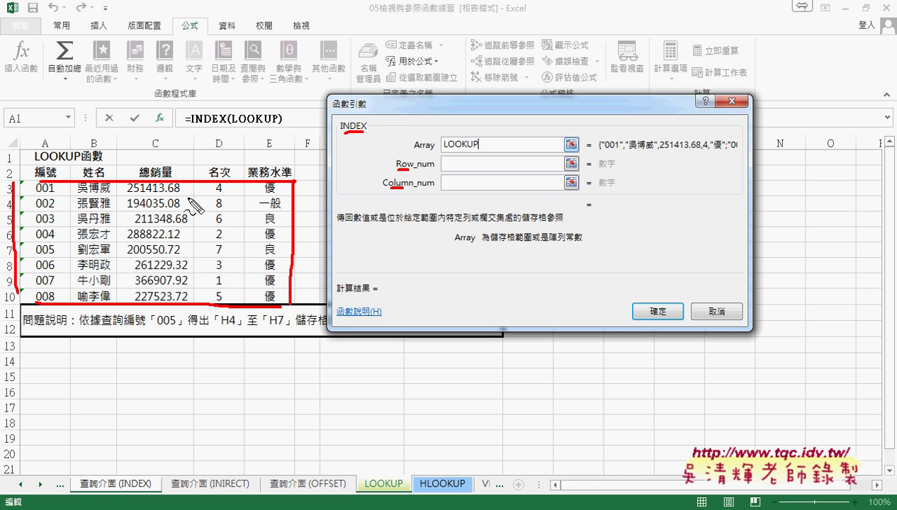
pyautogui.press('Escape')
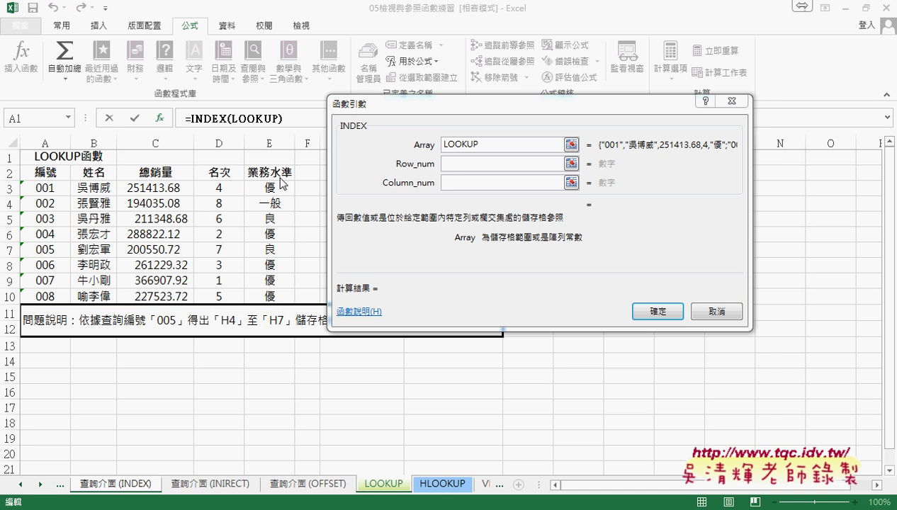
pyautogui.click(449, 164)
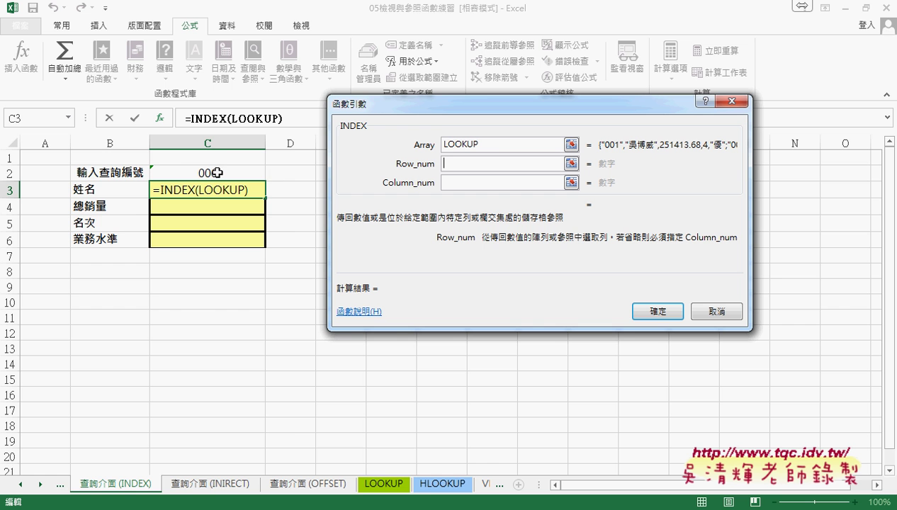
pyautogui.click(468, 144)
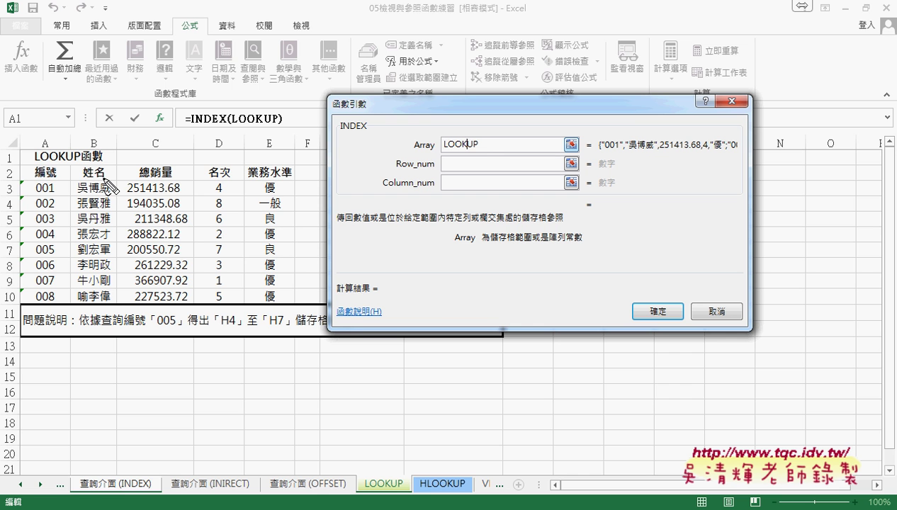
pyautogui.moveTo(21, 181); pyautogui.dragTo(23, 283)
pyautogui.moveTo(37, 178)
pyautogui.mouseDown()
pyautogui.moveTo(282, 186)
pyautogui.moveTo(177, 310)
pyautogui.moveTo(36, 307)
pyautogui.moveTo(39, 181)
pyautogui.mouseUp()
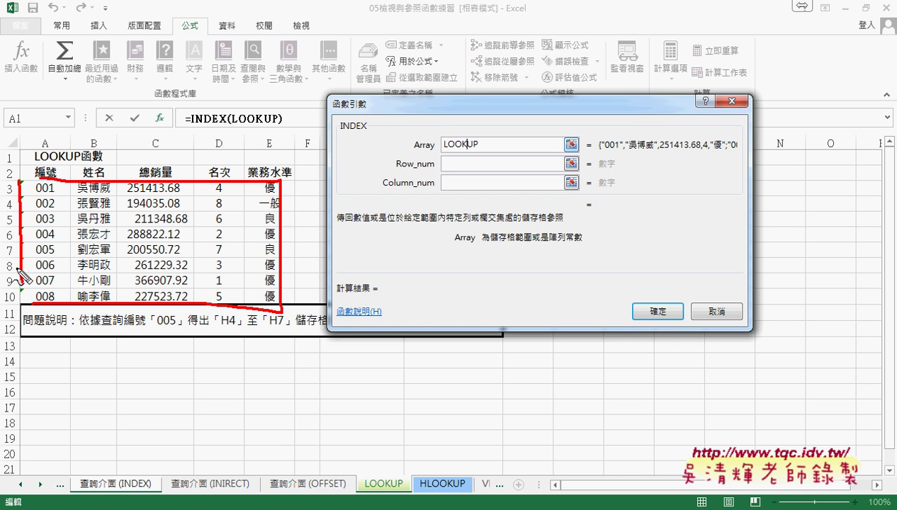
pyautogui.moveTo(32, 271); pyautogui.dragTo(55, 270)
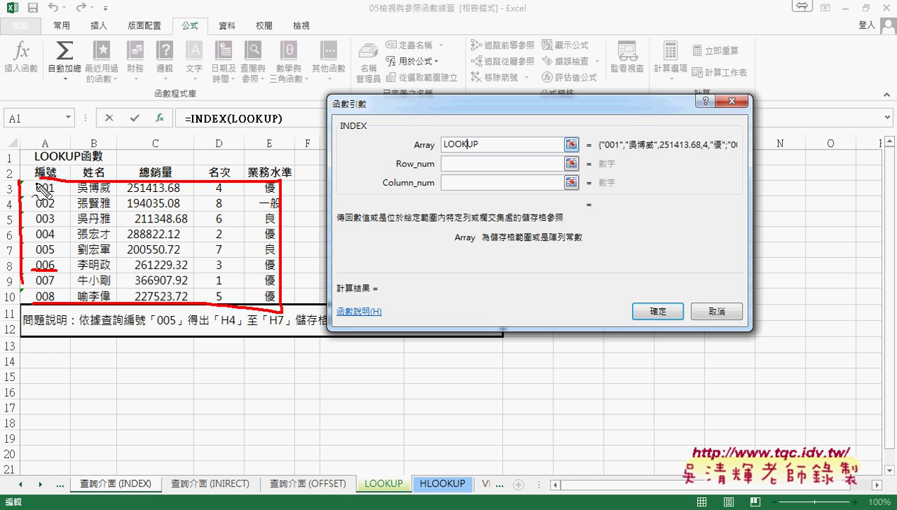
pyautogui.moveTo(347, 134); pyautogui.dragTo(364, 134)
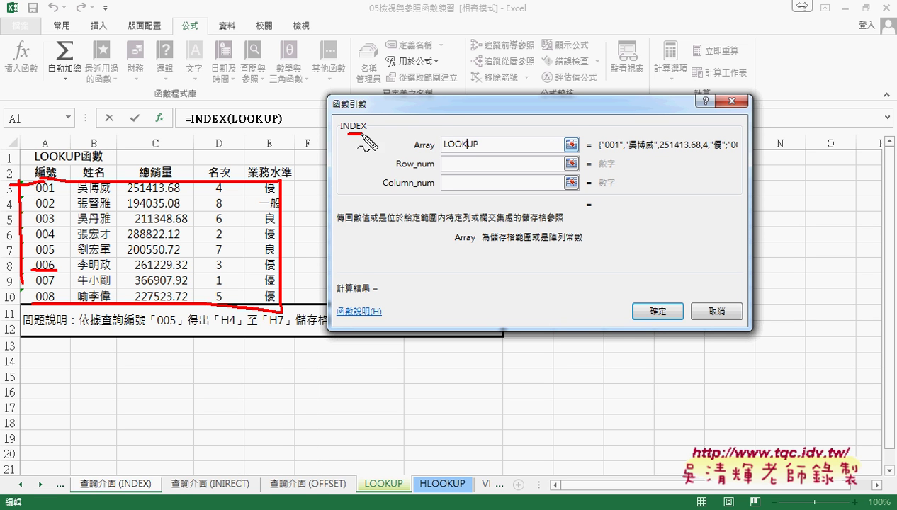
pyautogui.moveTo(411, 151); pyautogui.dragTo(440, 151)
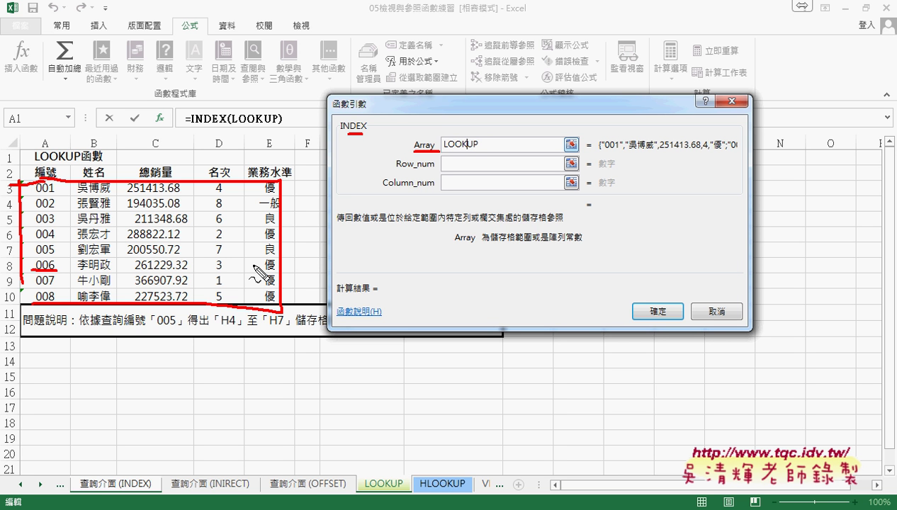
pyautogui.press('Escape')
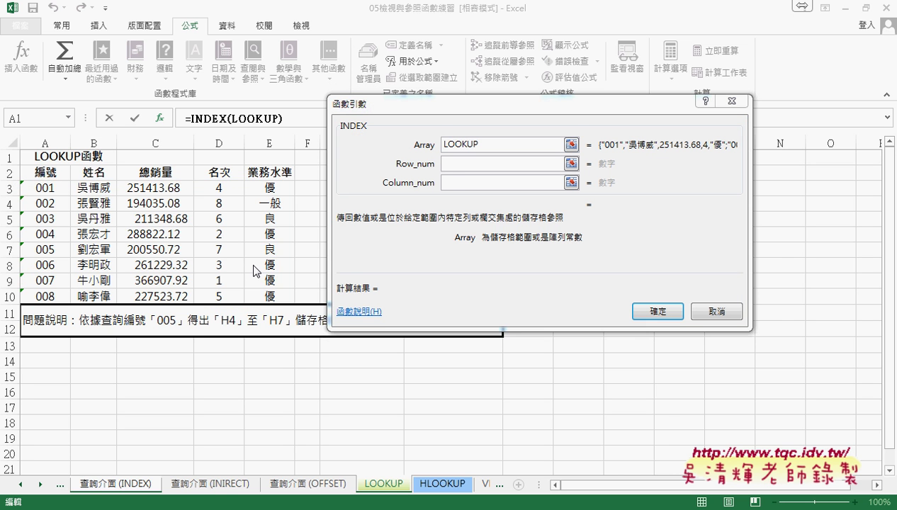
pyautogui.click(448, 164)
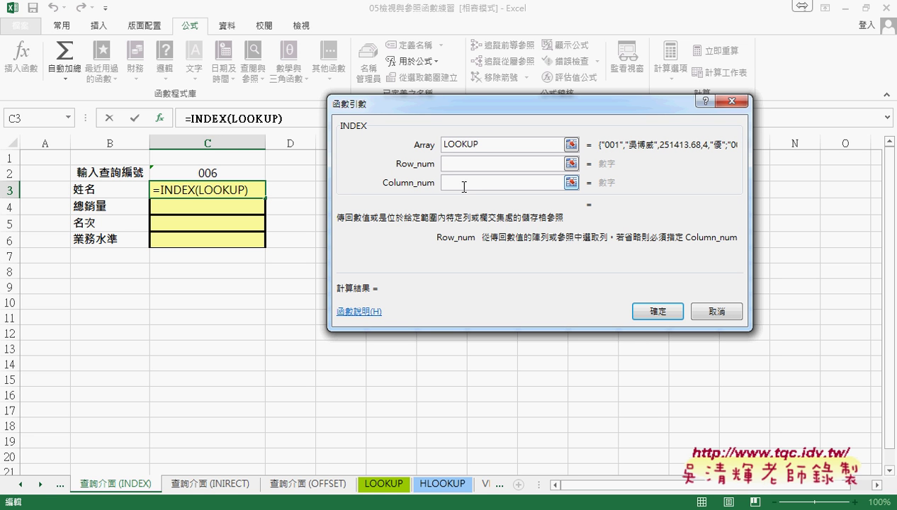
# Set INDEX's Row_num to cell C2, which holds query ID 006.
pyautogui.click(214, 173)
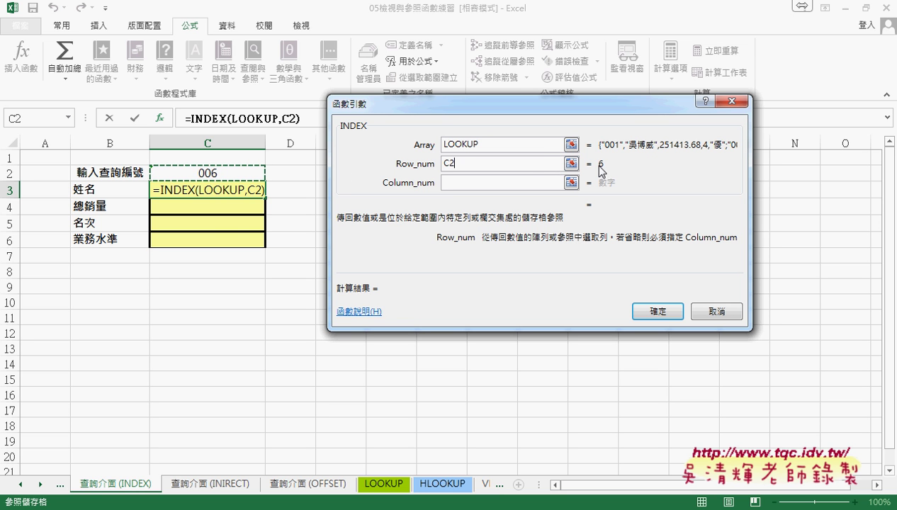
pyautogui.click(461, 183)
pyautogui.click(487, 144)
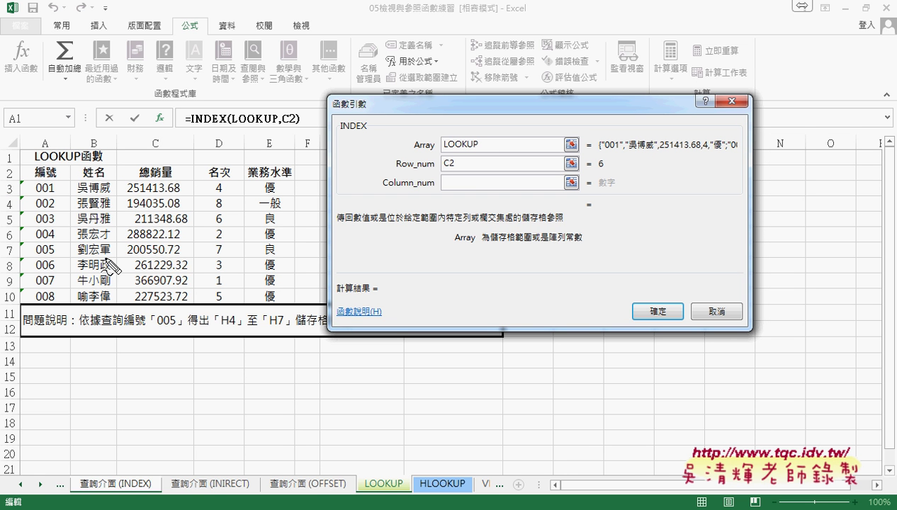
# Annotate the LOOKUP table's rows and the column number 2.
pyautogui.moveTo(26, 183); pyautogui.dragTo(22, 312)
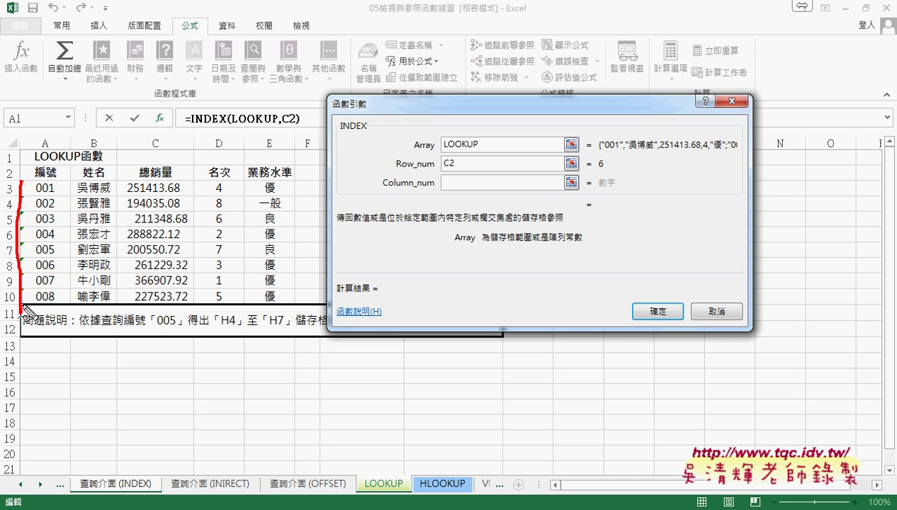
pyautogui.moveTo(34, 178)
pyautogui.mouseDown()
pyautogui.moveTo(284, 186)
pyautogui.moveTo(289, 284)
pyautogui.moveTo(85, 316)
pyautogui.moveTo(92, 178)
pyautogui.mouseUp()
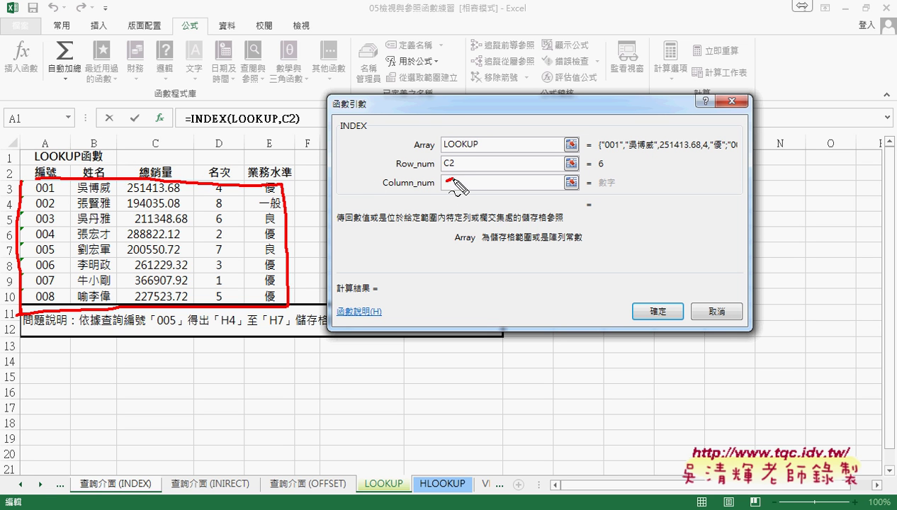
pyautogui.moveTo(446, 180); pyautogui.dragTo(458, 190)
pyautogui.press('Escape')
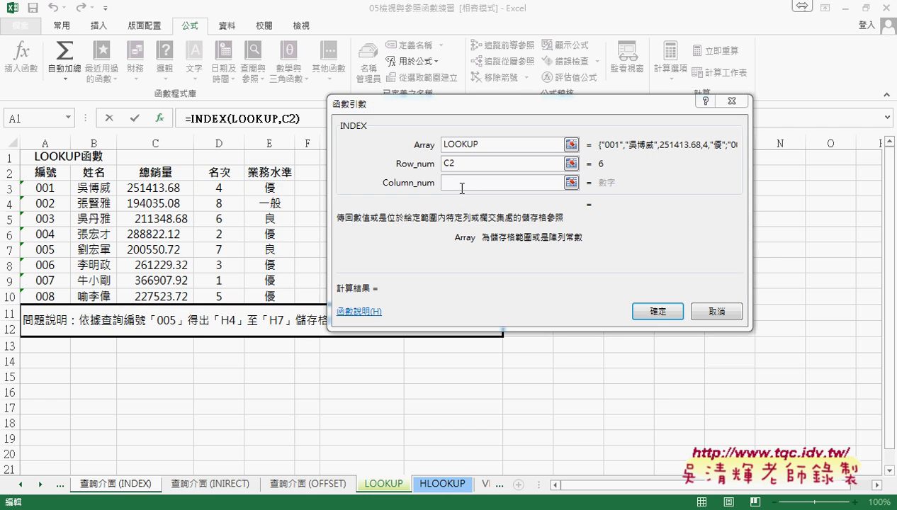
# Enter row()-1 as the Column_num argument, replacing a trial value of 2.
pyautogui.click(462, 184)
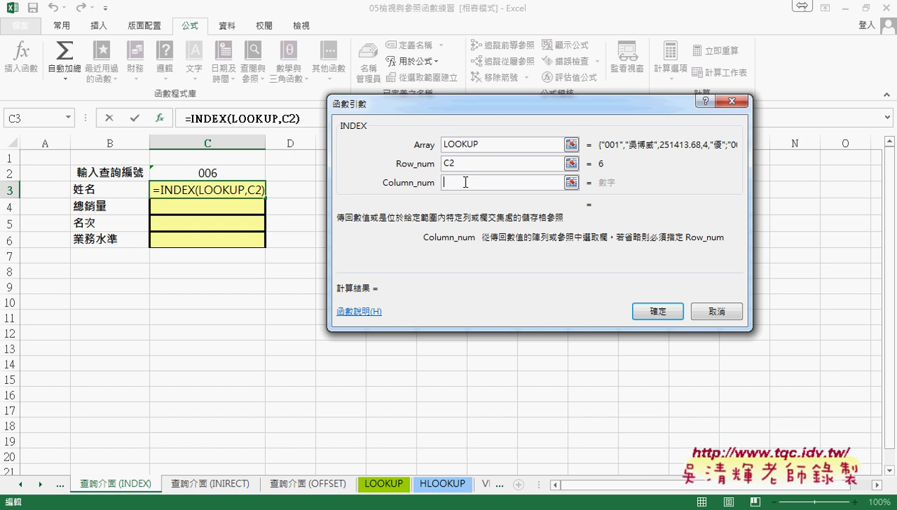
pyautogui.write('2')
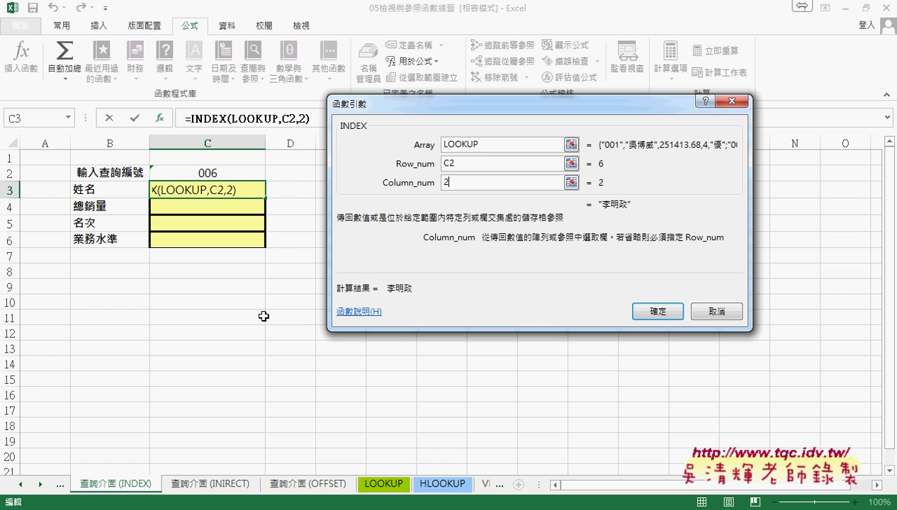
pyautogui.press('BackSpace')
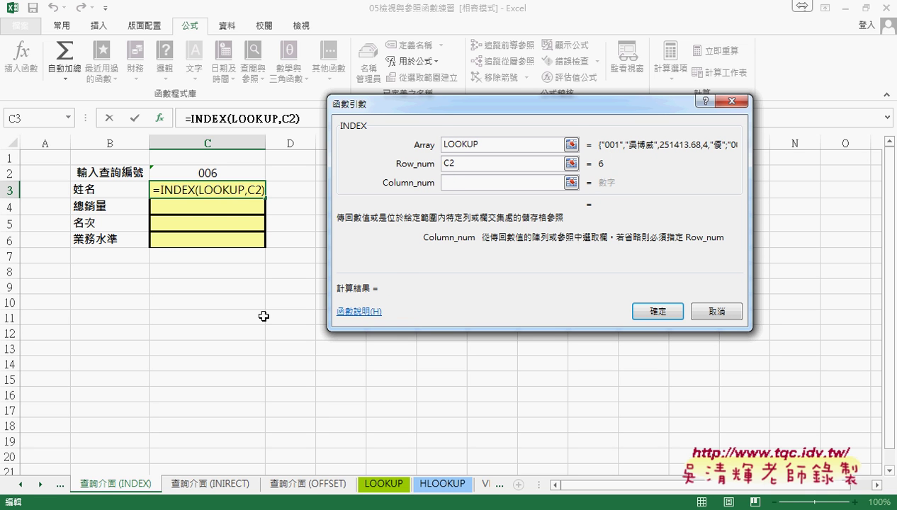
pyautogui.write('row(')
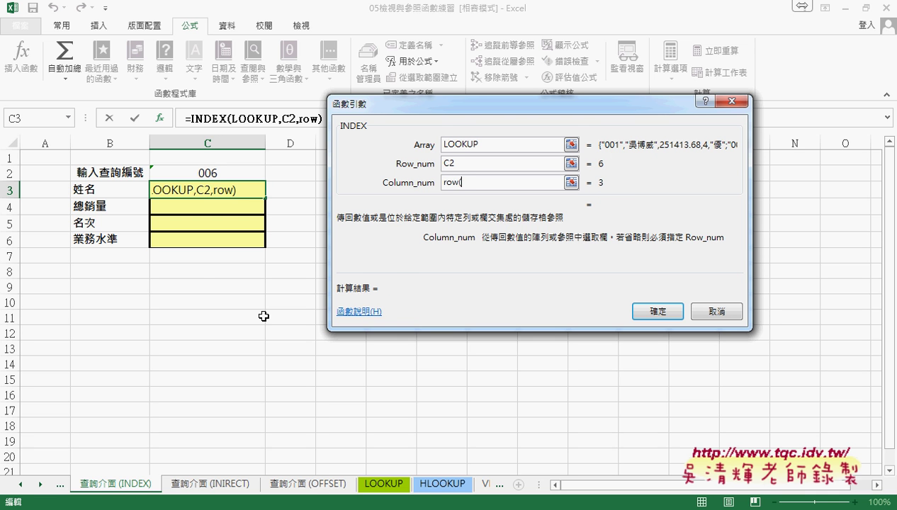
pyautogui.write(')-')
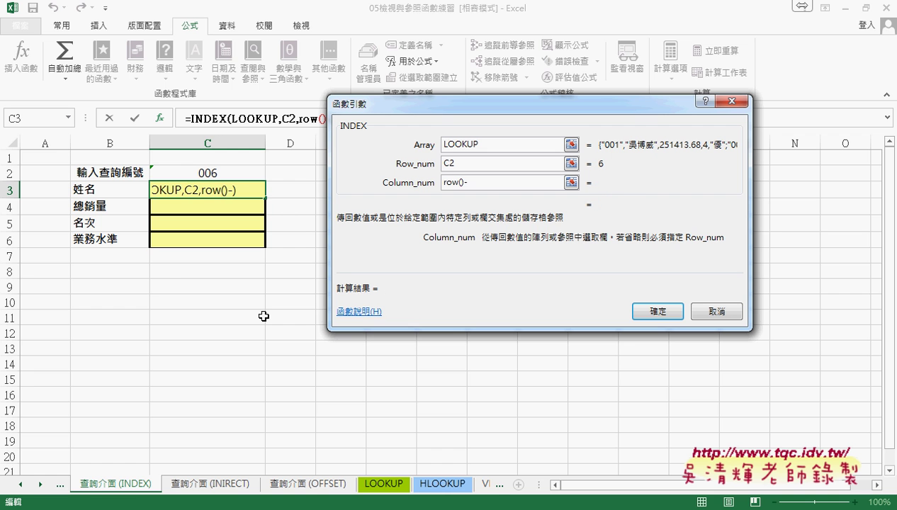
pyautogui.write('1')
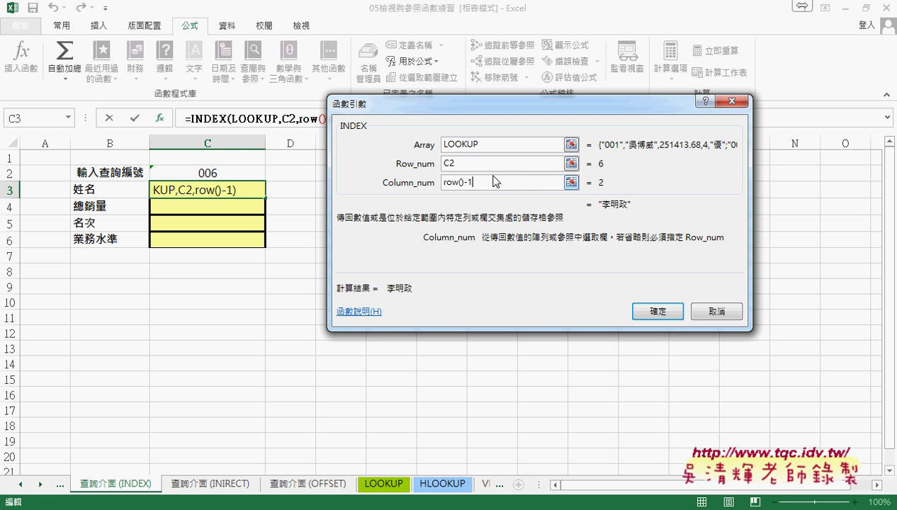
pyautogui.click(451, 164)
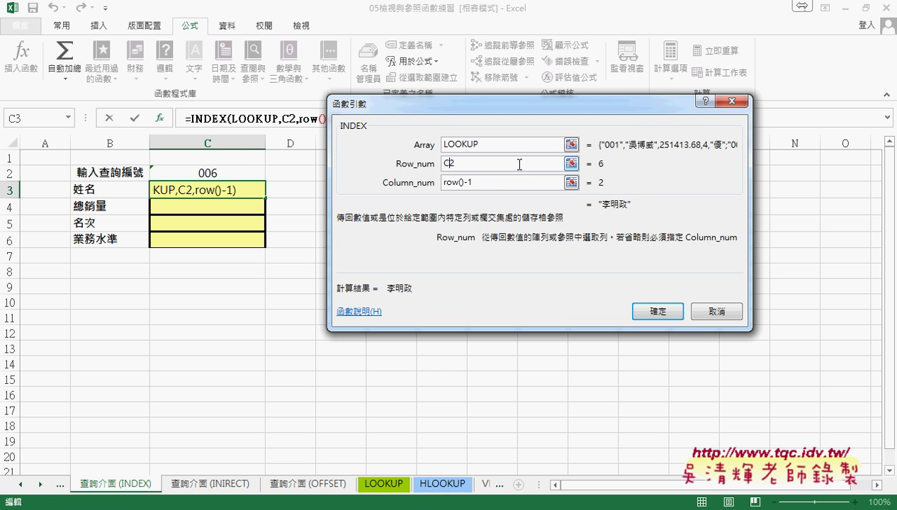
# Lock the row reference to C$2 and commit =INDEX(LOOKUP,C$2,ROW()-1) in C3.
pyautogui.press('F4')
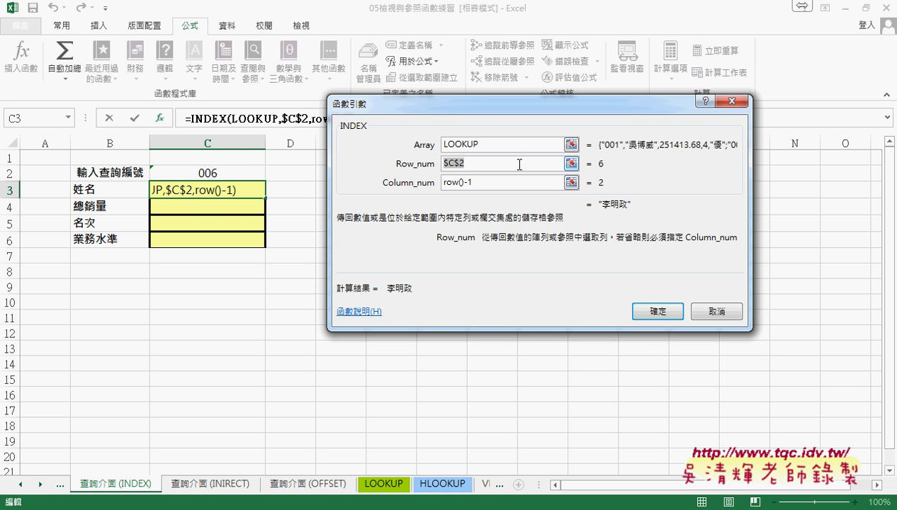
pyautogui.press('F4')
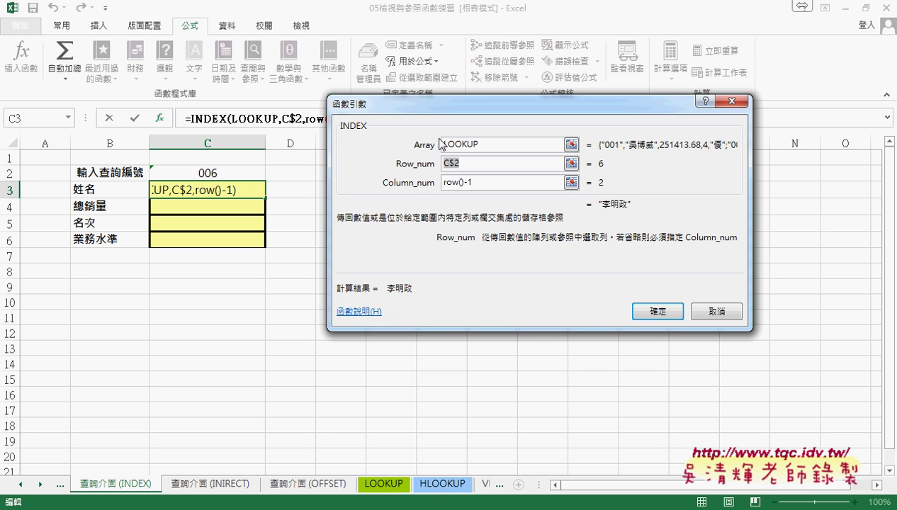
pyautogui.moveTo(341, 131)
pyautogui.mouseDown()
pyautogui.moveTo(446, 114)
pyautogui.moveTo(448, 134)
pyautogui.moveTo(455, 127)
pyautogui.moveTo(471, 149)
pyautogui.mouseUp()
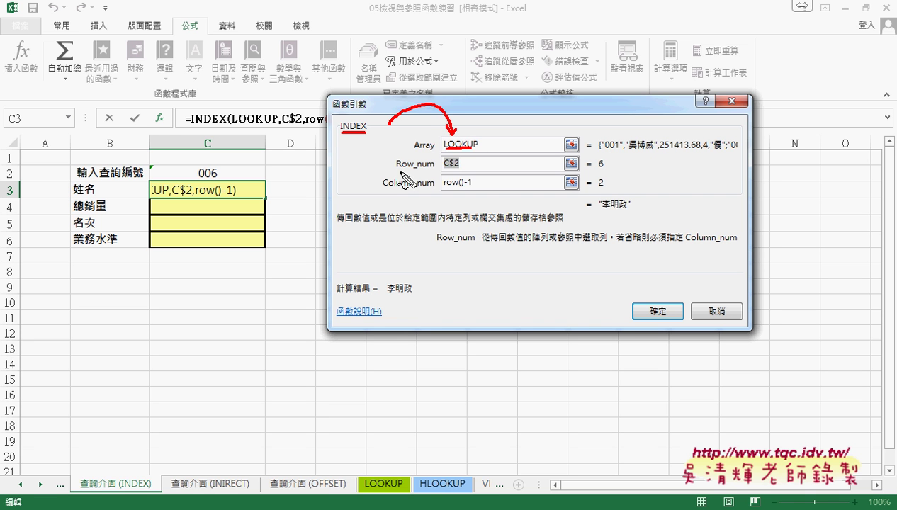
pyautogui.moveTo(399, 171); pyautogui.dragTo(411, 167)
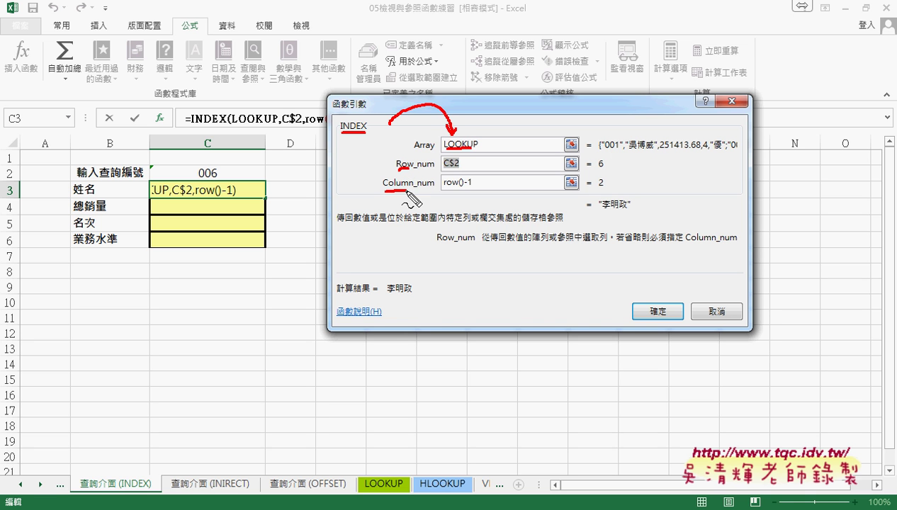
pyautogui.moveTo(385, 190); pyautogui.dragTo(411, 188)
pyautogui.press('Escape')
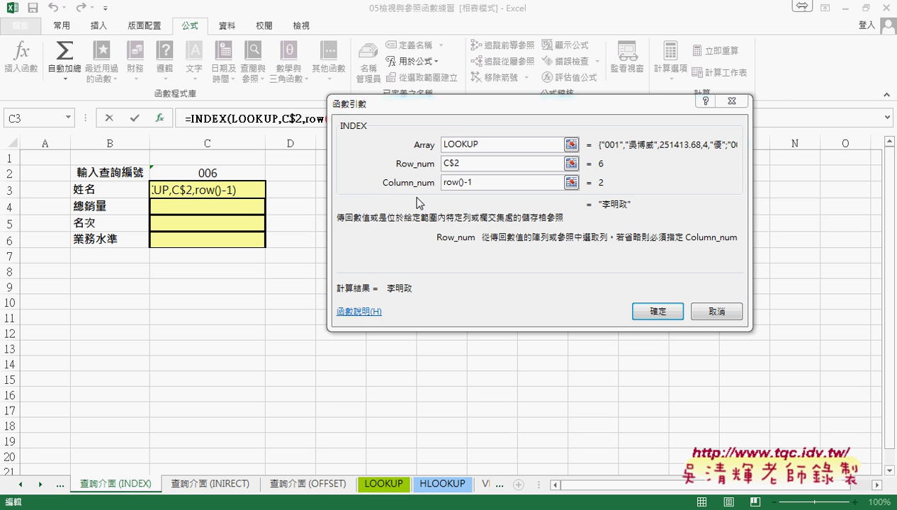
pyautogui.click(653, 314)
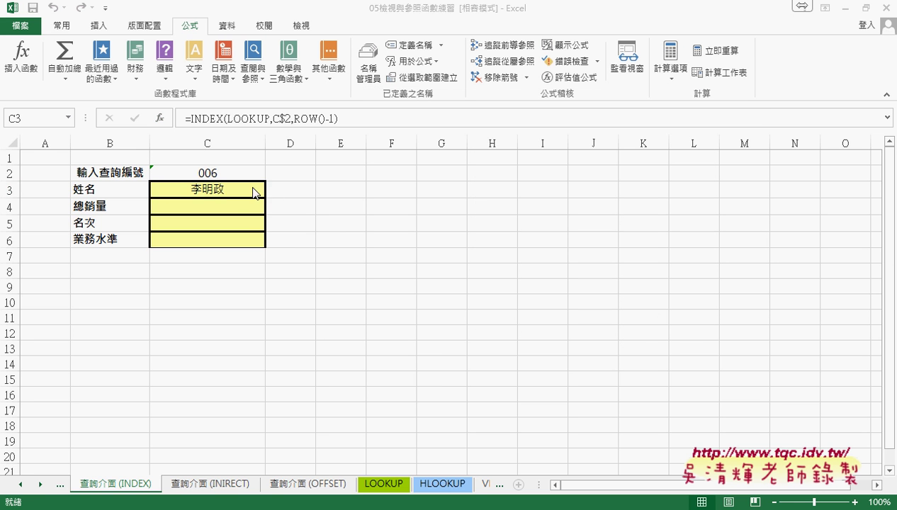
# Fill C3's INDEX formula down to C6, then test query IDs 002, 001 and finally 004 in C2.
pyautogui.click(221, 193)
pyautogui.moveTo(265, 197); pyautogui.dragTo(266, 250)
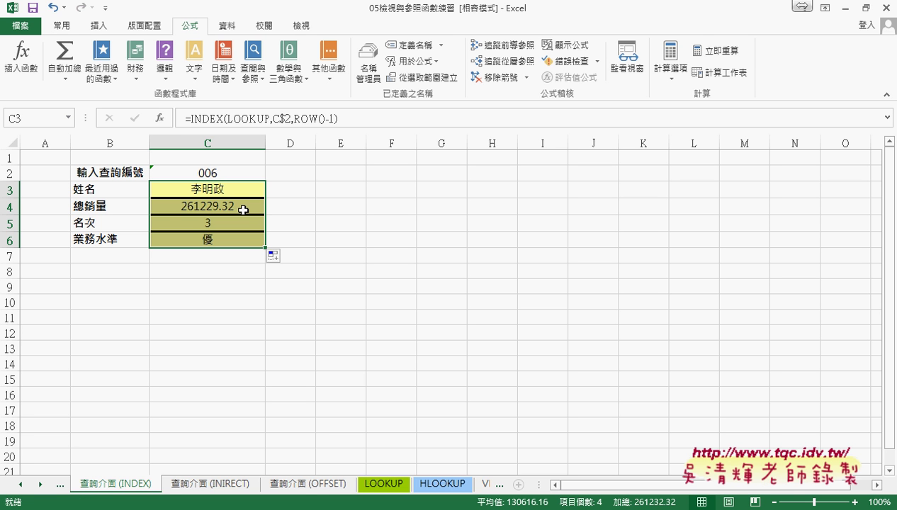
pyautogui.click(245, 174)
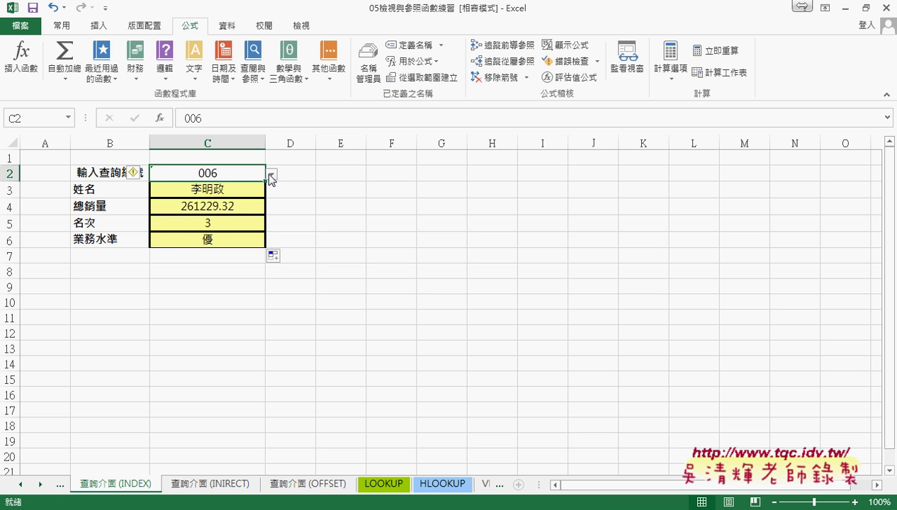
pyautogui.click(271, 175)
pyautogui.click(253, 201)
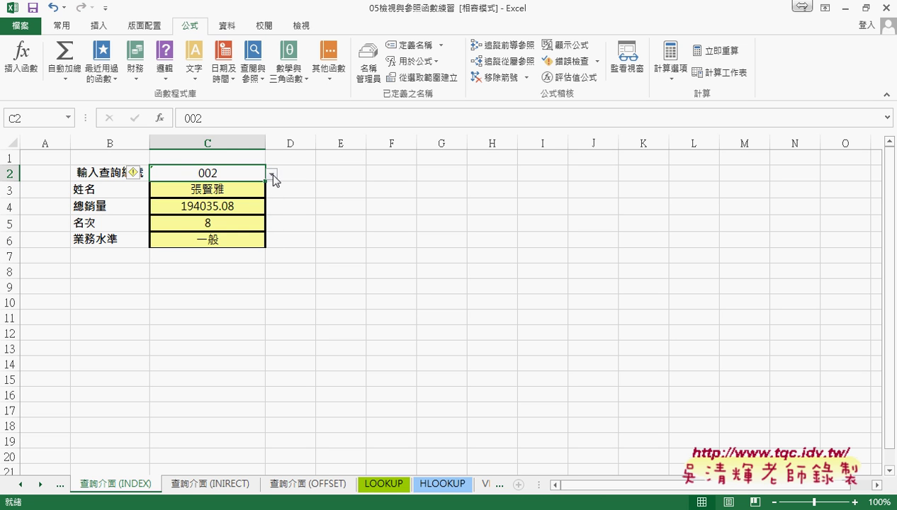
pyautogui.click(272, 175)
pyautogui.click(257, 187)
pyautogui.click(272, 175)
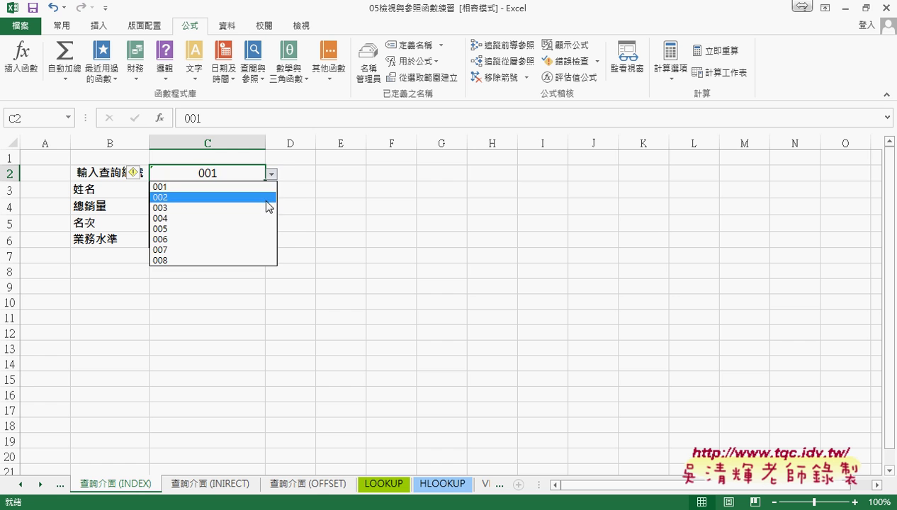
pyautogui.click(262, 218)
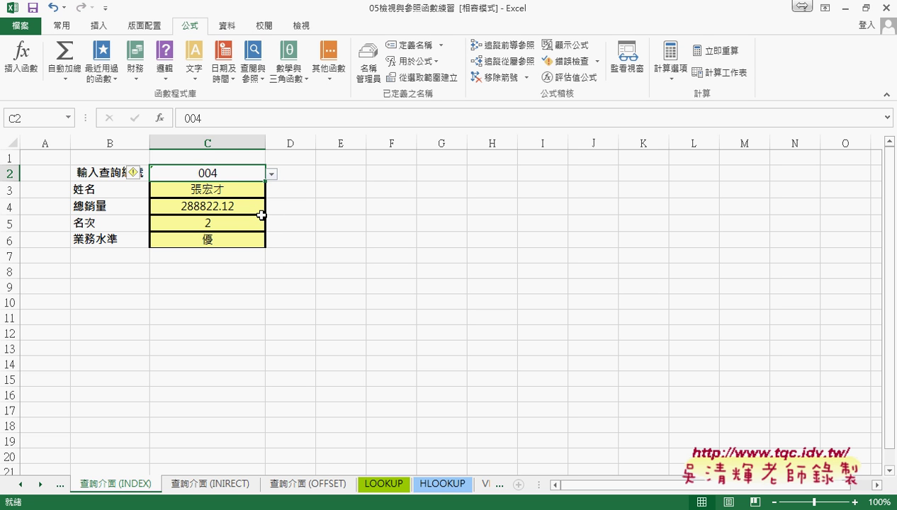
pyautogui.click(228, 189)
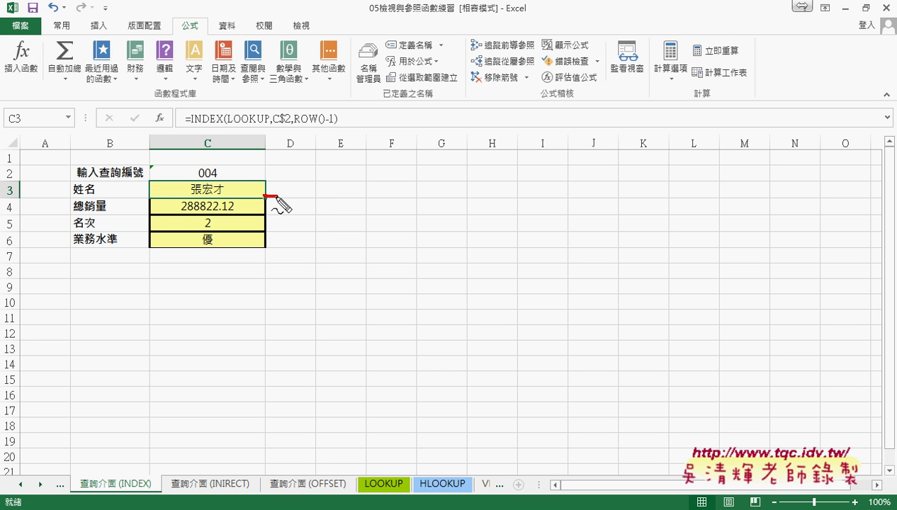
# Mark up the INDEX query sheet with pen annotations, then clear them with Escape.
pyautogui.moveTo(281, 201); pyautogui.dragTo(267, 186)
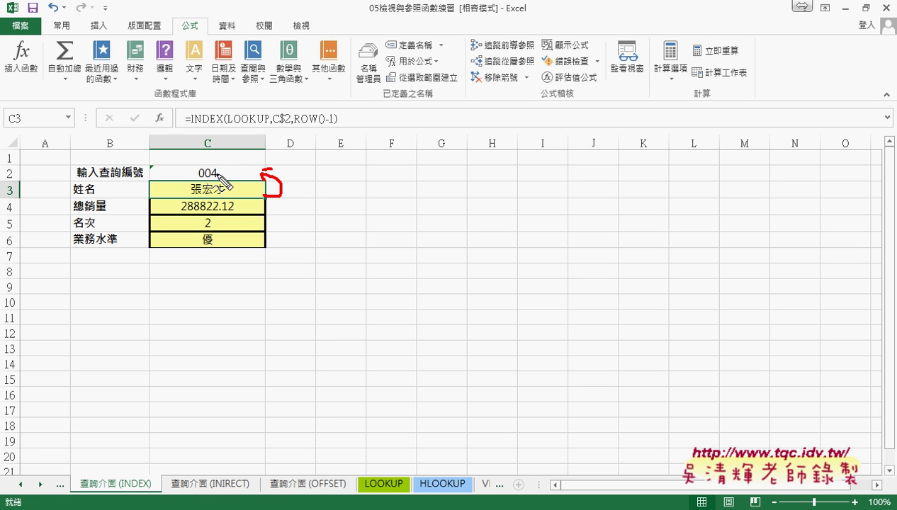
pyautogui.moveTo(200, 178); pyautogui.dragTo(217, 178)
pyautogui.moveTo(301, 126); pyautogui.dragTo(339, 125)
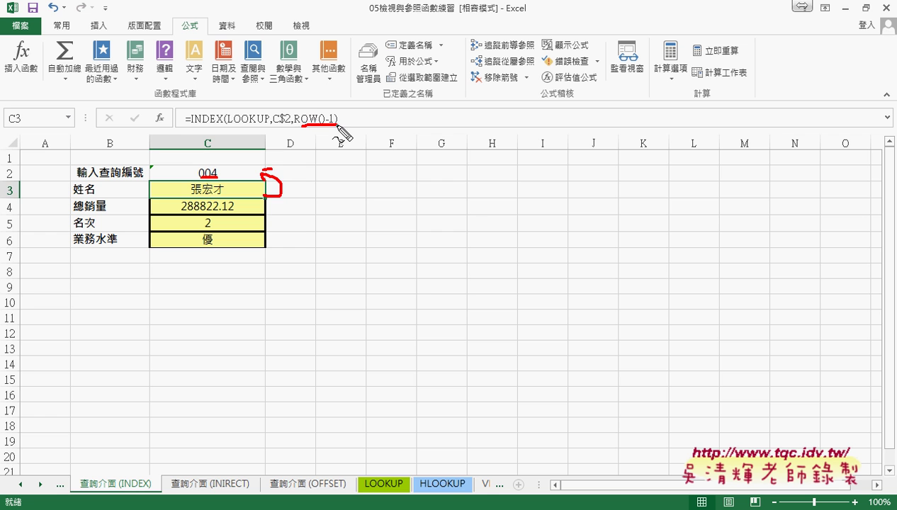
pyautogui.press('Escape')
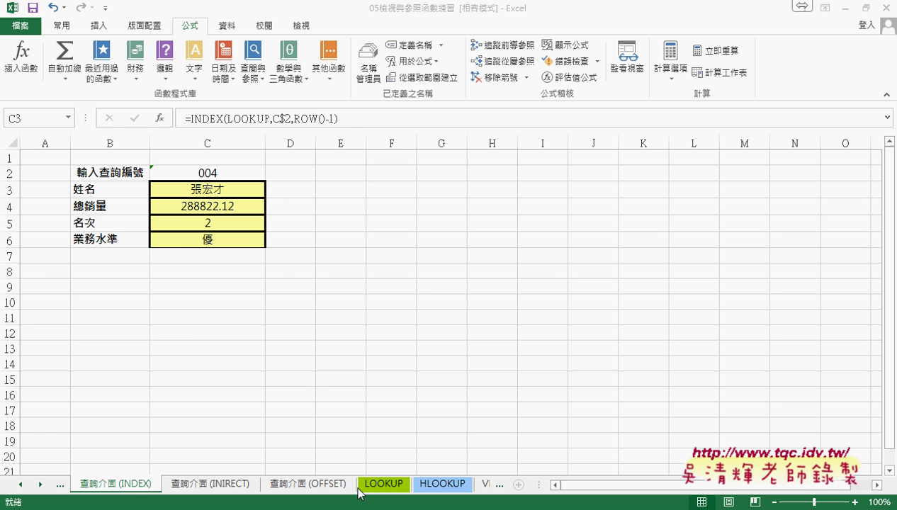
# Review the LOOKUP sheet's ID column A2:A10 and name column B2:B10, then return to 查詢介面 (INDEX).
pyautogui.click(375, 485)
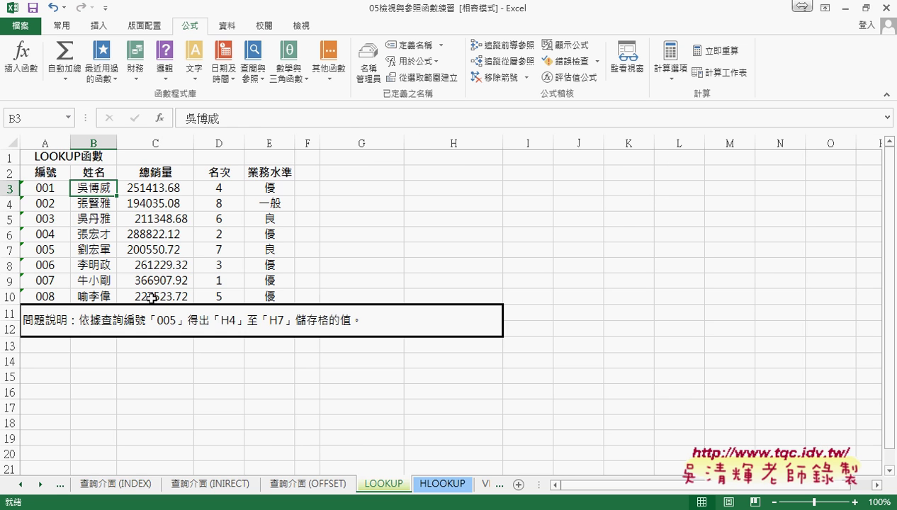
pyautogui.click(89, 172)
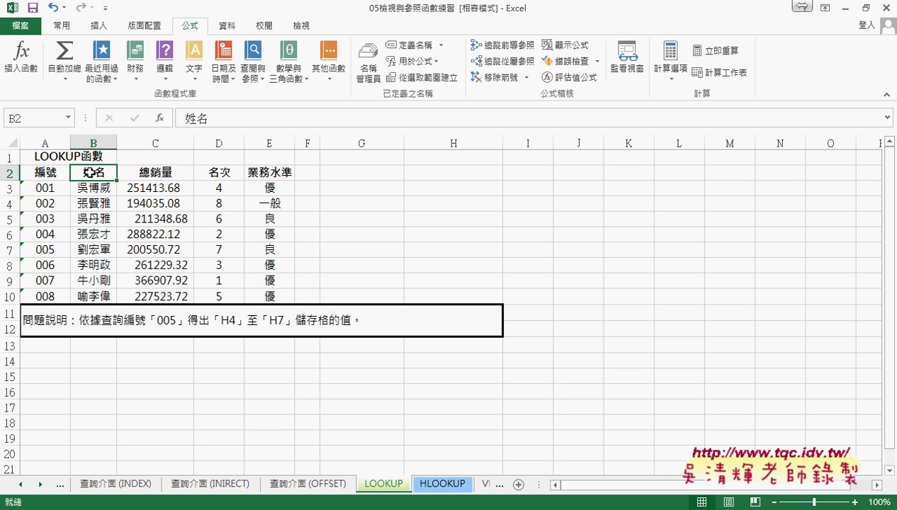
pyautogui.moveTo(42, 172); pyautogui.dragTo(48, 302)
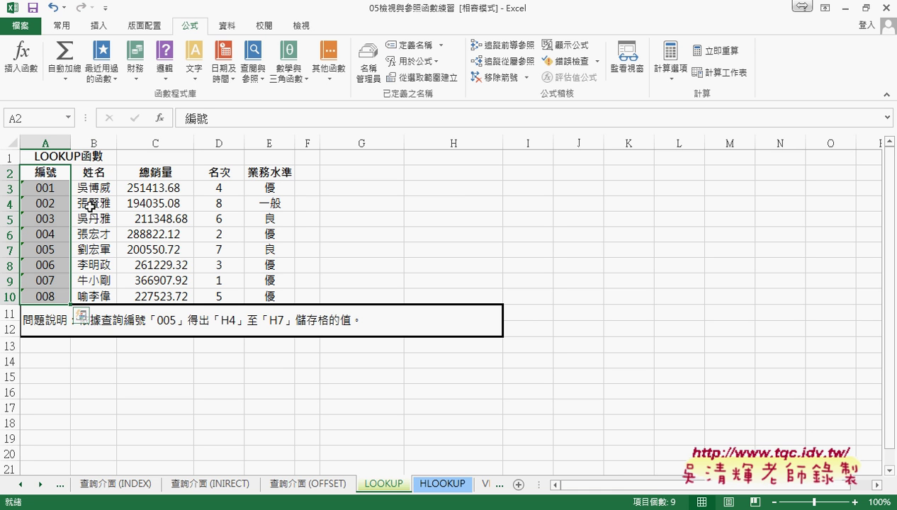
pyautogui.moveTo(94, 173); pyautogui.dragTo(99, 297)
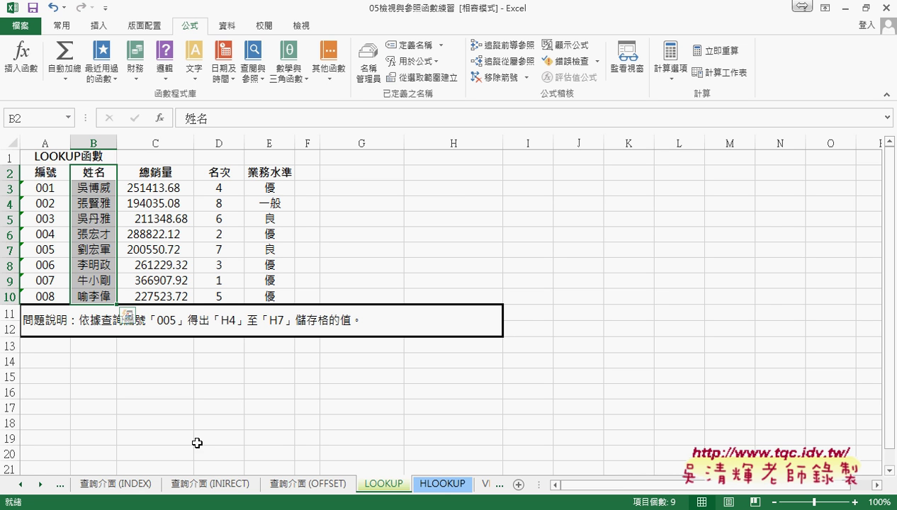
pyautogui.click(117, 484)
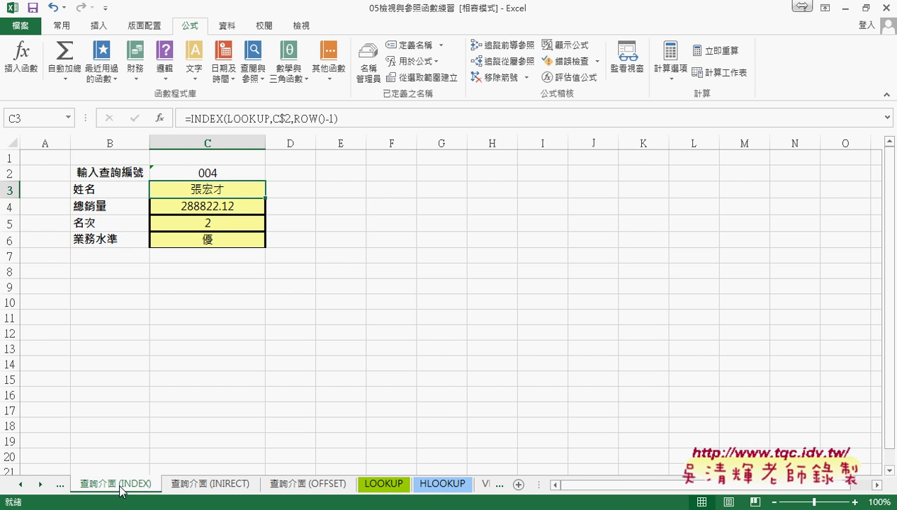
# Move the 查詢介面 (OFFSET) sheet before INIRECT, then revisit C2 and C3's formula on the INDEX sheet.
pyautogui.click(303, 486)
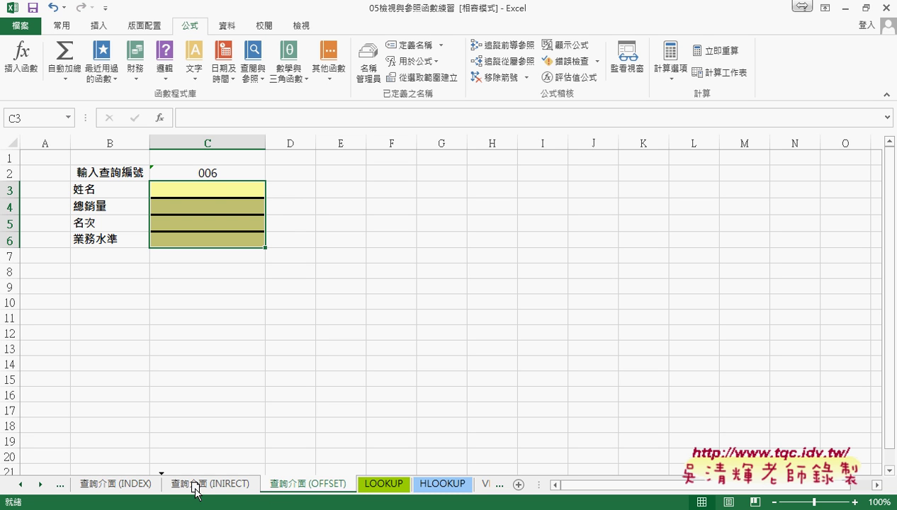
pyautogui.moveTo(195, 489); pyautogui.dragTo(197, 493)
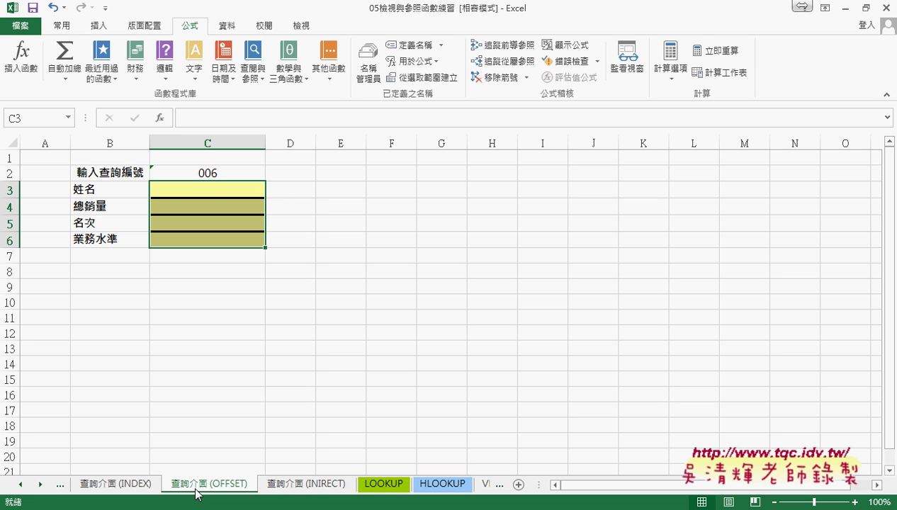
pyautogui.click(118, 485)
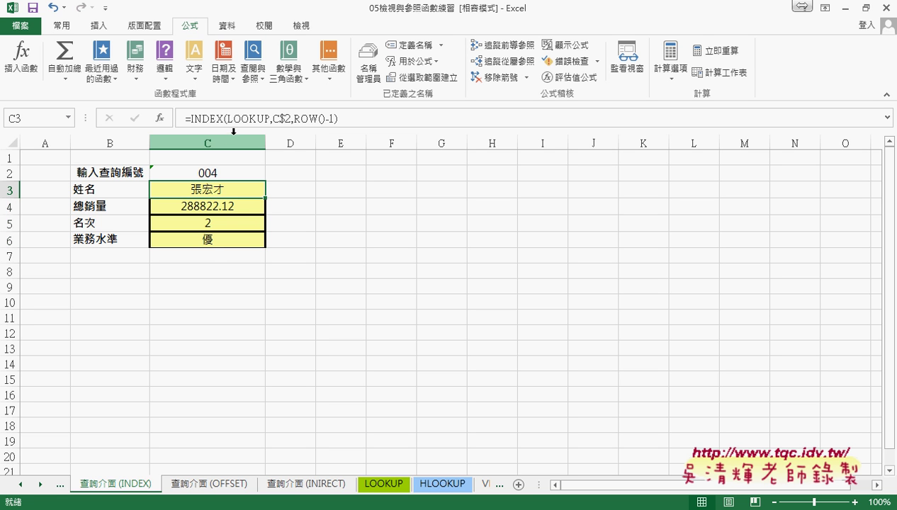
pyautogui.click(211, 171)
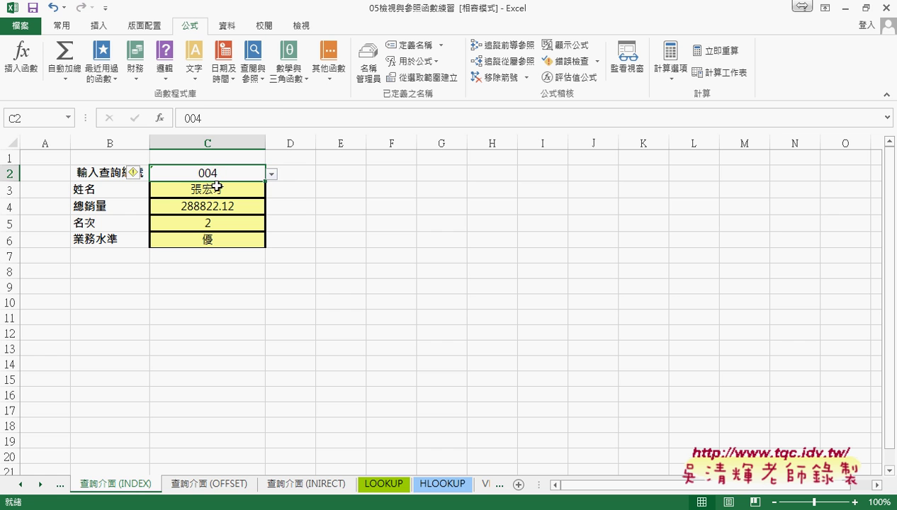
pyautogui.click(213, 187)
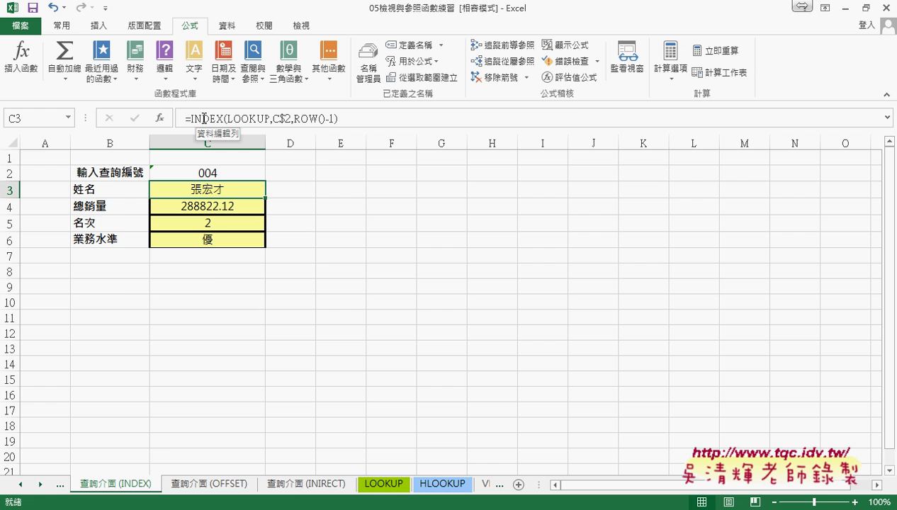
# Switch to the 程式碼 Google Doc and highlight its 三、INDEX函數公式 heading.
pyautogui.hotkey('alt', 'Tab')
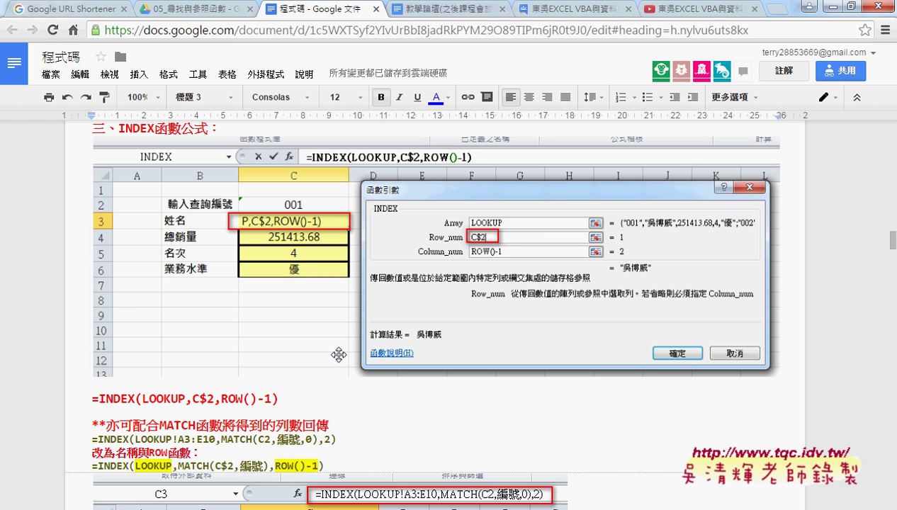
pyautogui.scroll(2, 339, 333)
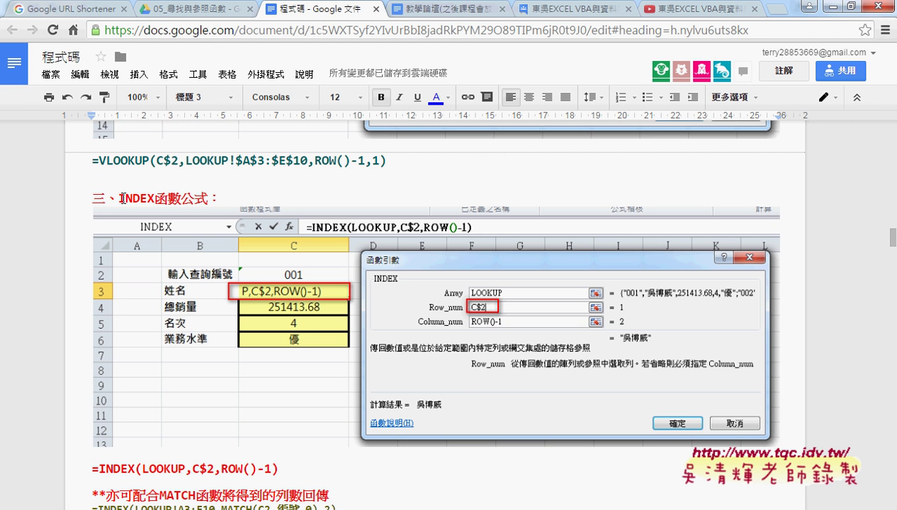
pyautogui.moveTo(118, 199); pyautogui.dragTo(209, 199)
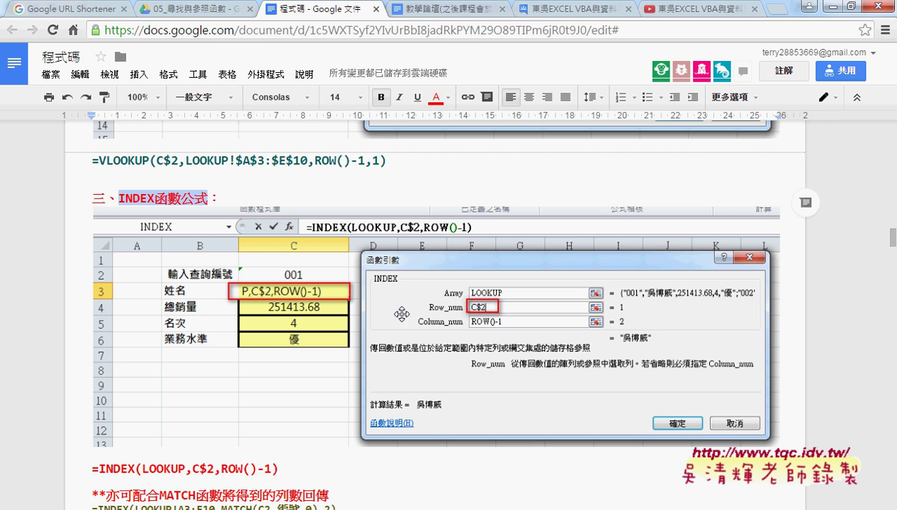
pyautogui.scroll(-1, 402, 315)
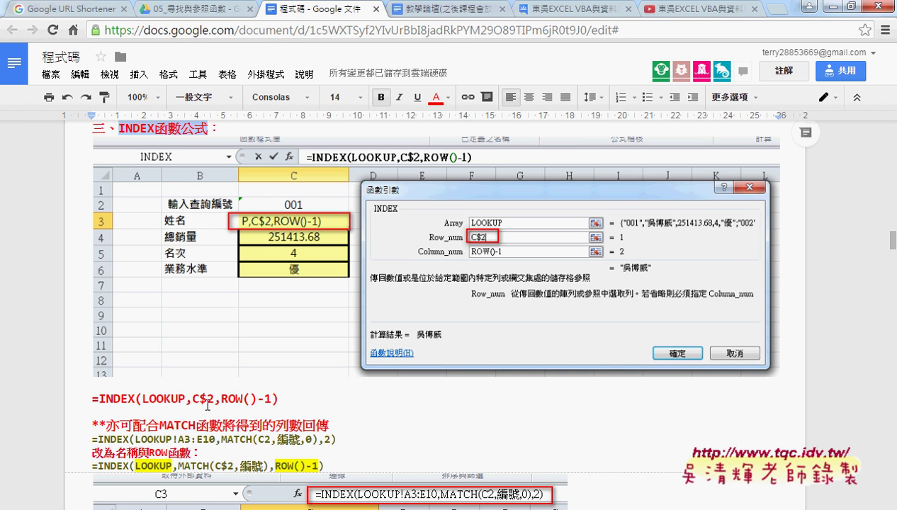